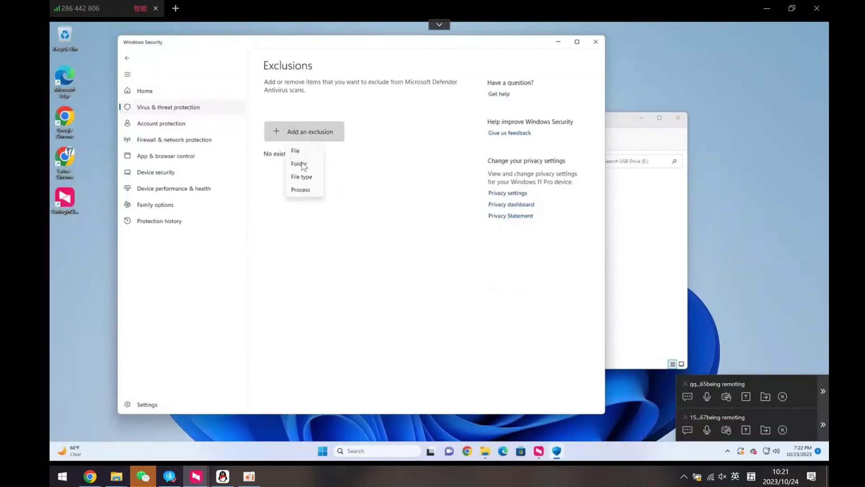
Add the USB Drive (E:) as a folder exclusion for Microsoft Defender Antivirus scans.
click(301, 164)
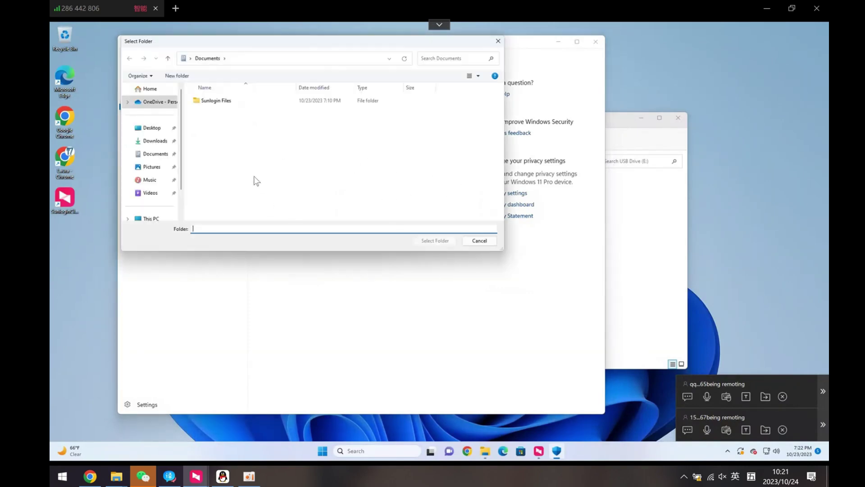
drag(182, 178, 182, 226)
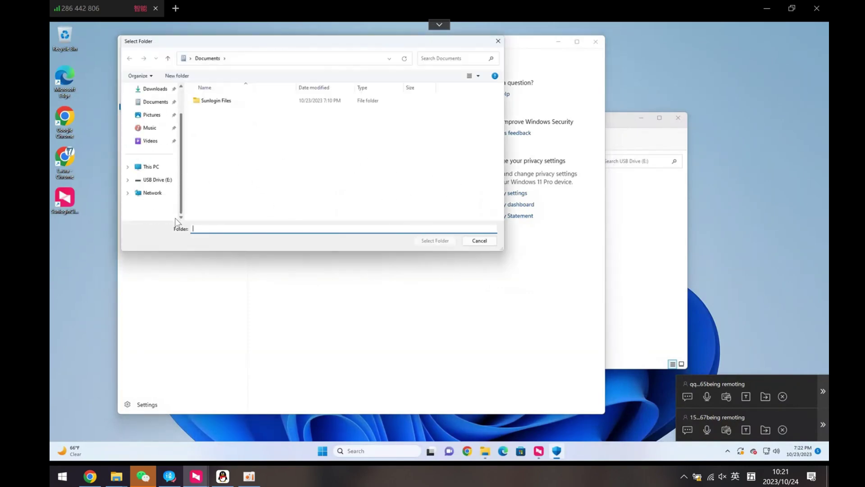
click(158, 180)
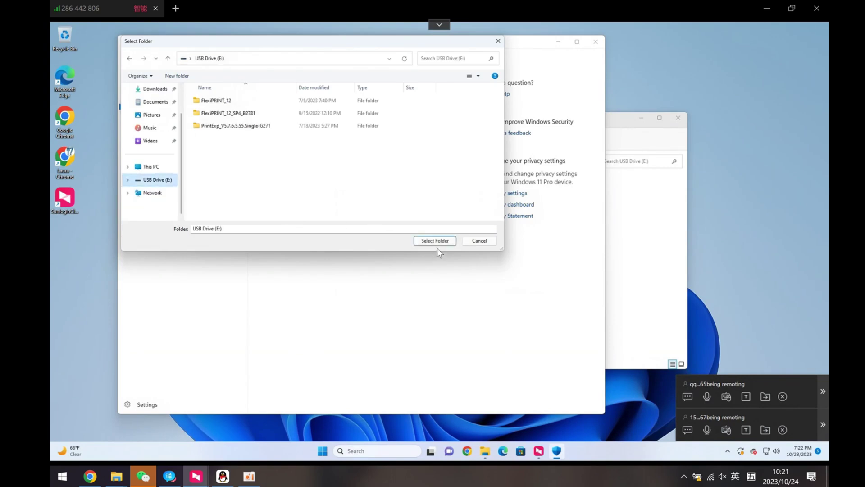
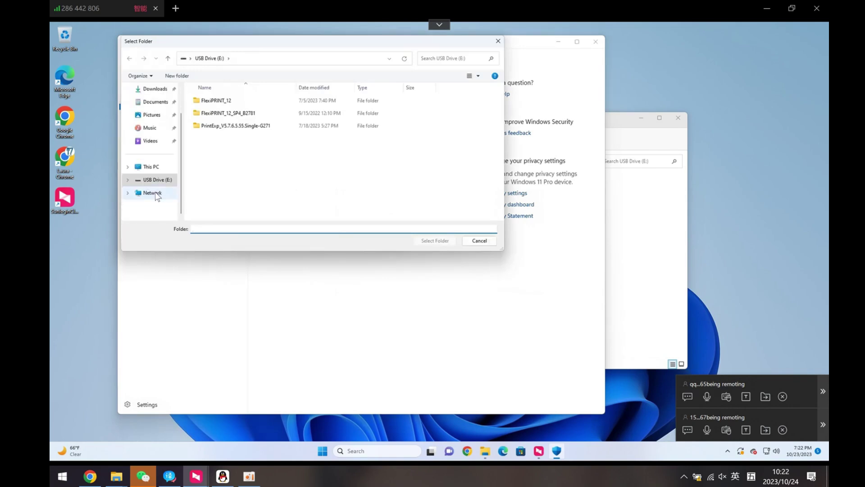
Add the Windows (C:) drive under This PC as another folder exclusion.
click(128, 167)
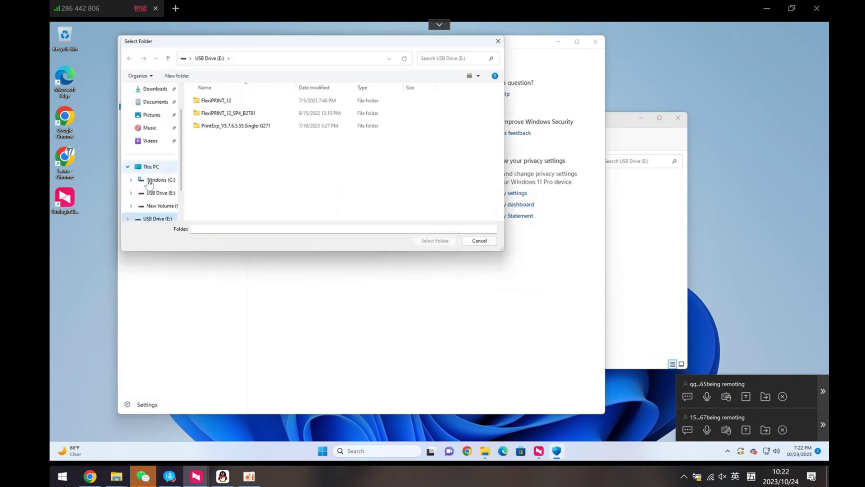
click(158, 182)
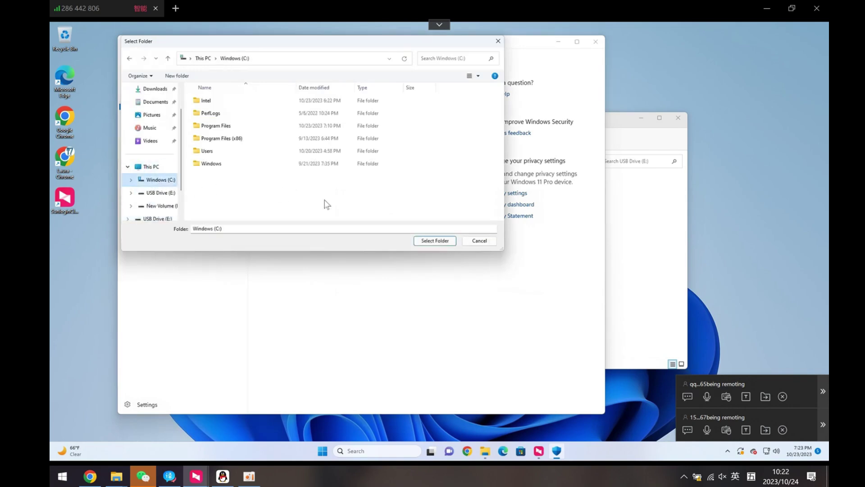
click(433, 241)
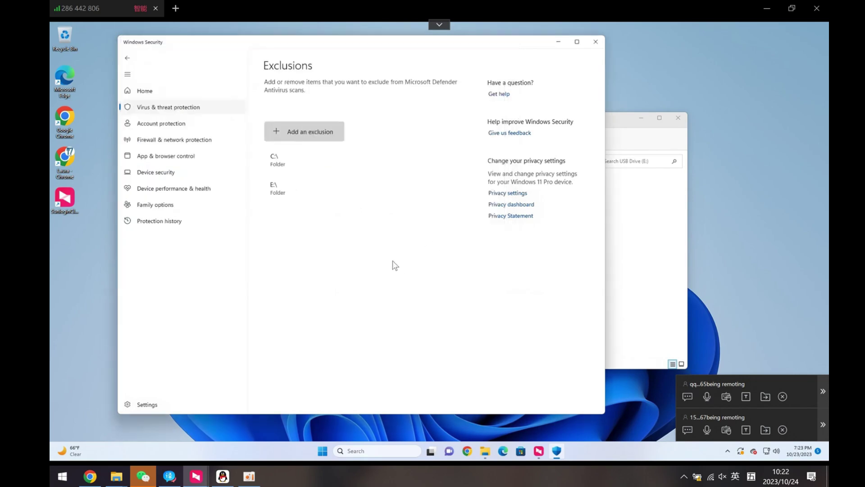
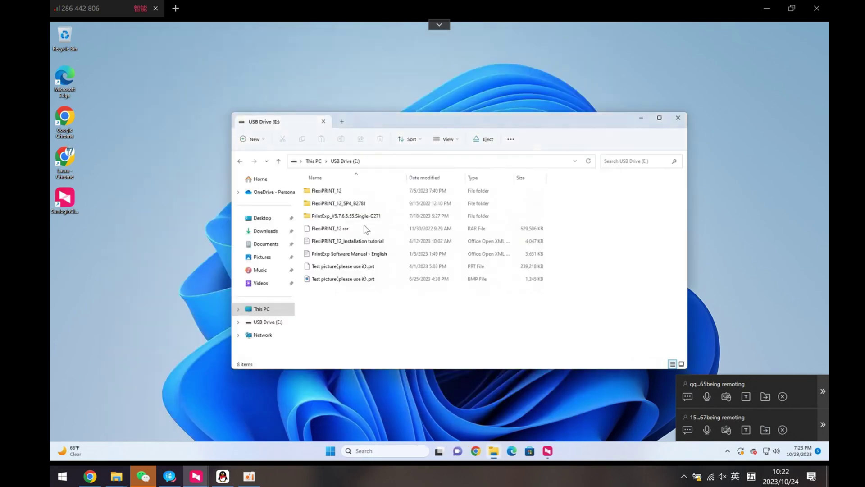
Copy the FlexiPRINT_12 and PrintExp_V5.7.6.5.55.Single-G271 folders from the USB drive to the desktop, and minimize the drive window.
click(329, 195)
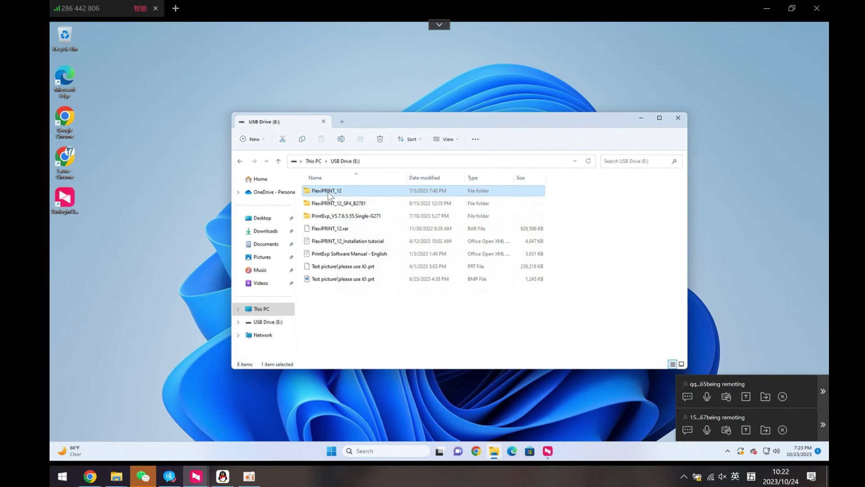
ctrl+click(331, 219)
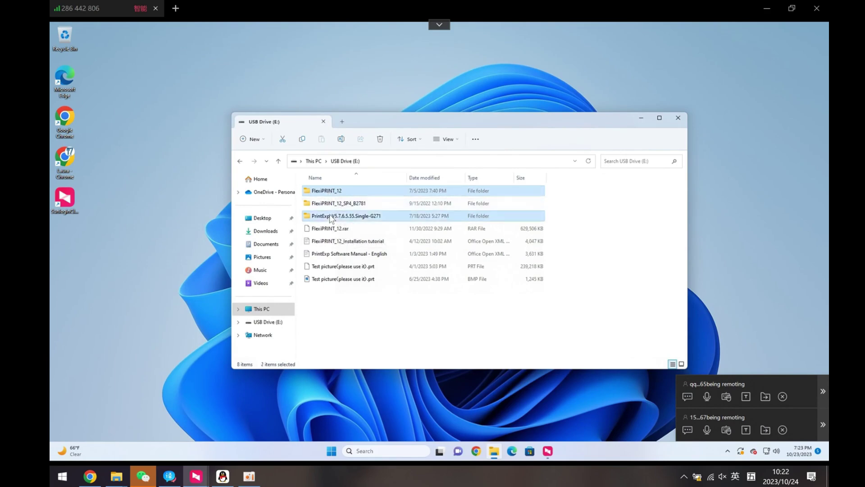
right_click(330, 216)
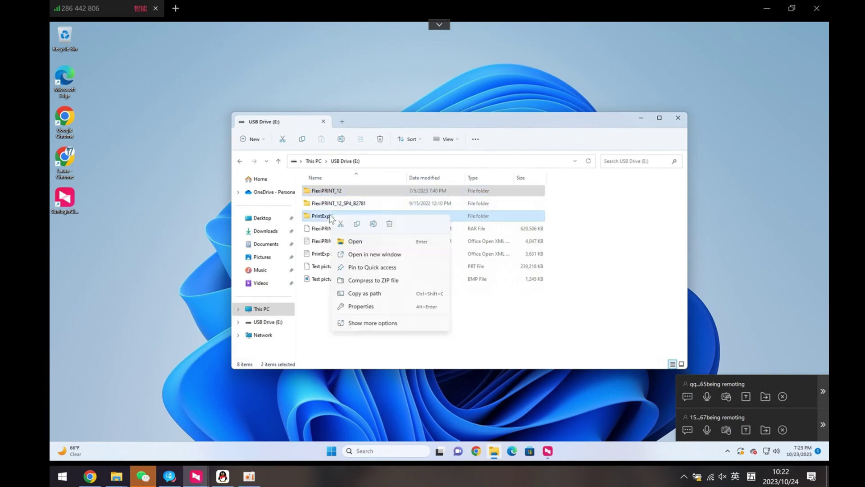
click(359, 224)
click(153, 249)
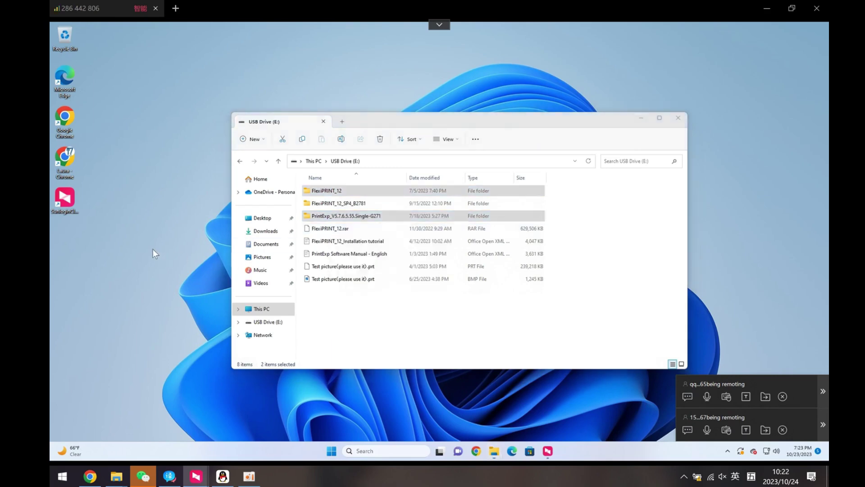
right_click(154, 251)
click(164, 260)
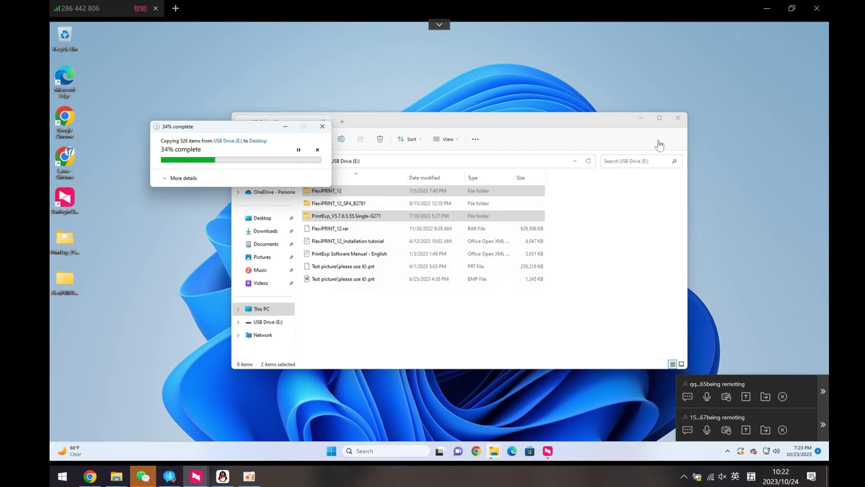
click(642, 118)
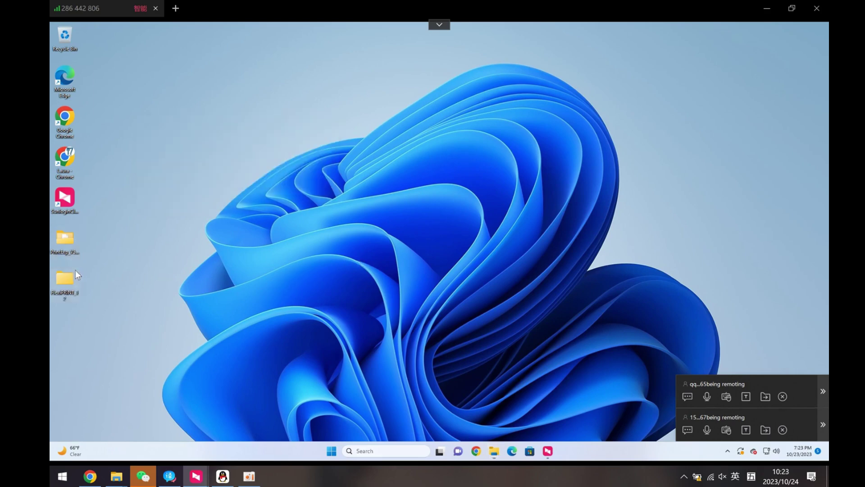
Open the copied PrintExp_V5.7.6.5.55.Single-G271 folder on the desktop and select its RAR archive.
click(67, 239)
double_click(67, 239)
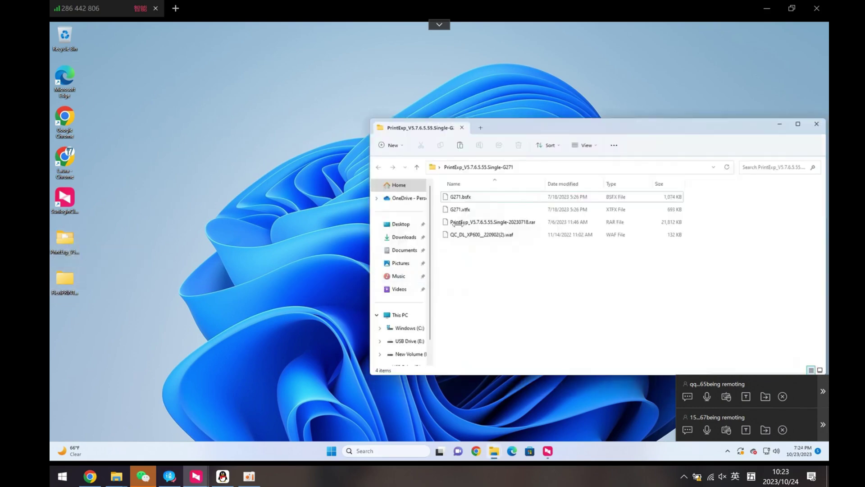
click(472, 224)
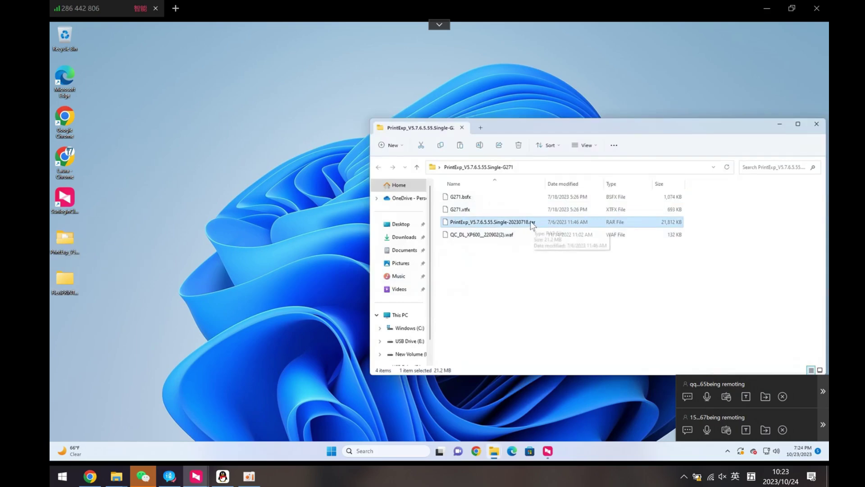
Switch to Google Chrome with the first user profile and search the web for "winrar".
click(476, 451)
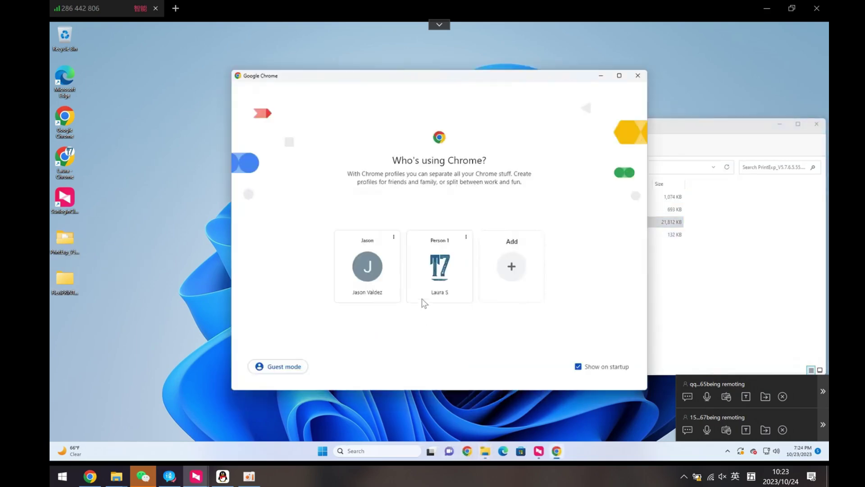
click(370, 260)
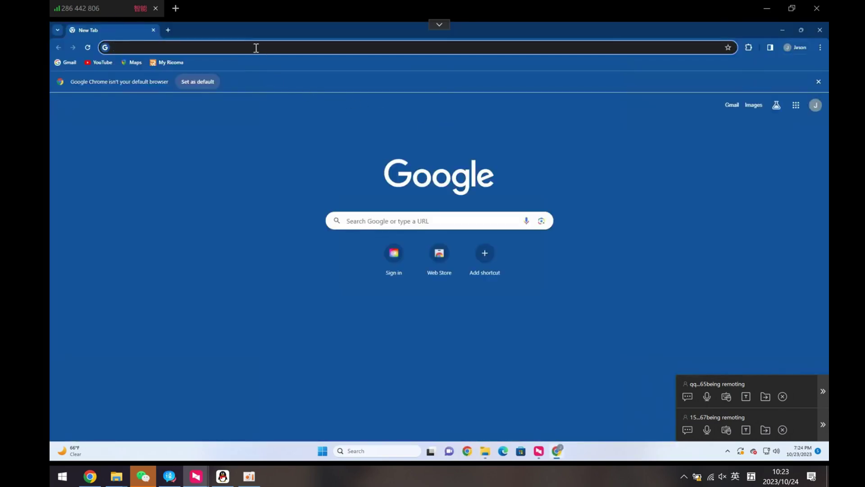
text(w)
key(BackSpace)
key(BackSpace)
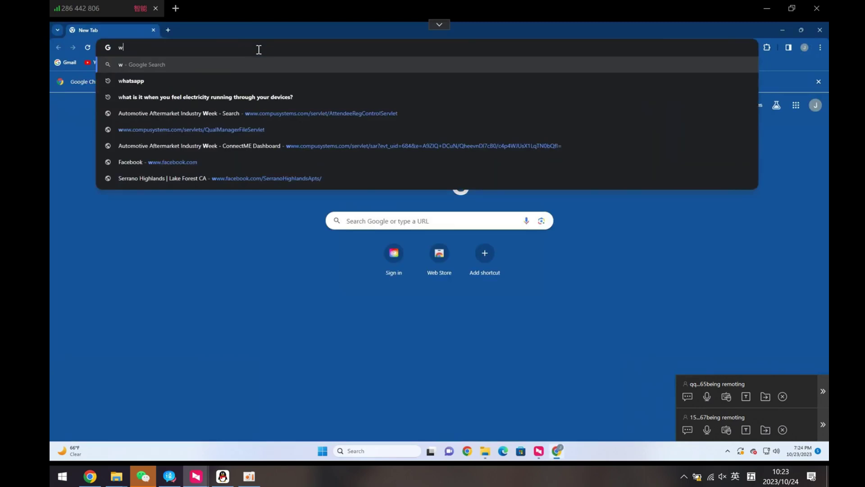
text(winrar)
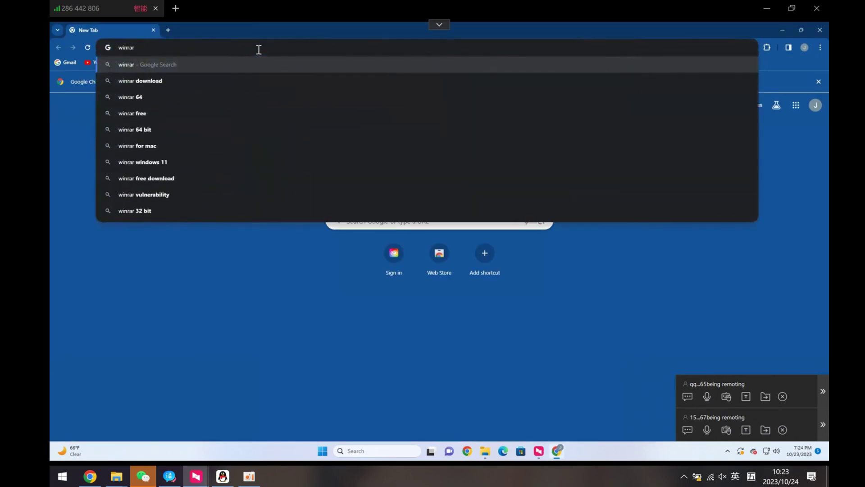
key(Return)
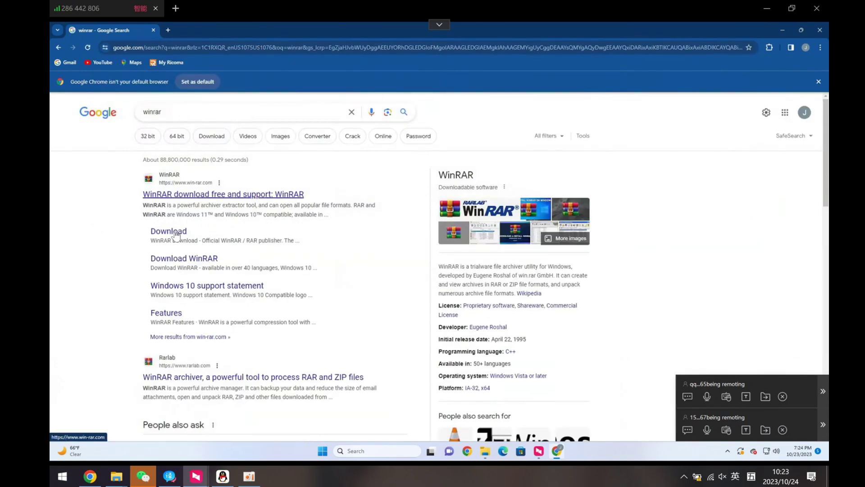
Download WinRAR 6.24 English 64 bit from the official download page and launch its installer, allowing changes to the device.
click(175, 231)
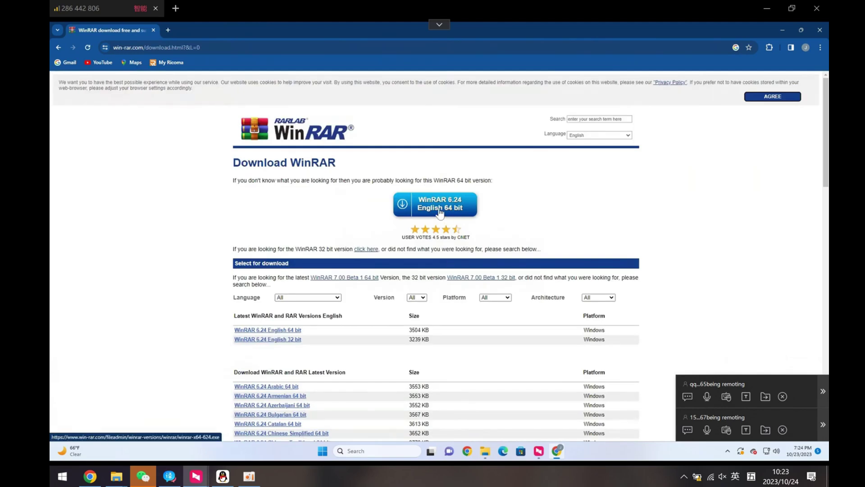
click(440, 211)
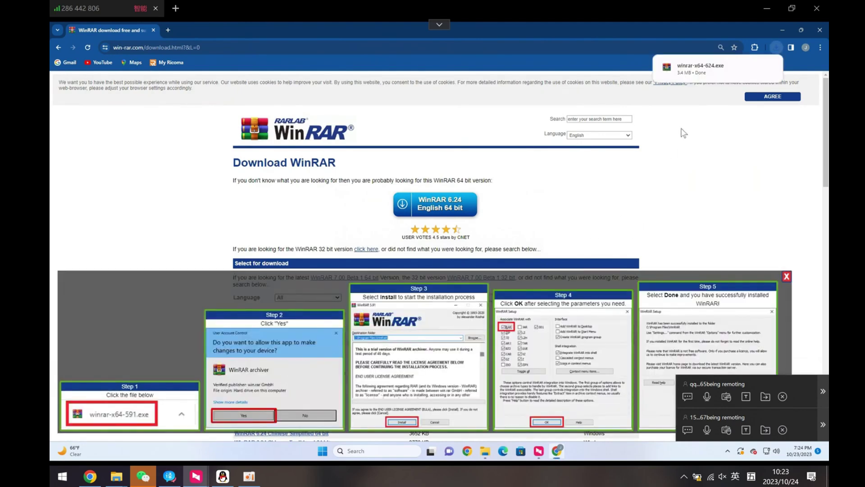
click(700, 73)
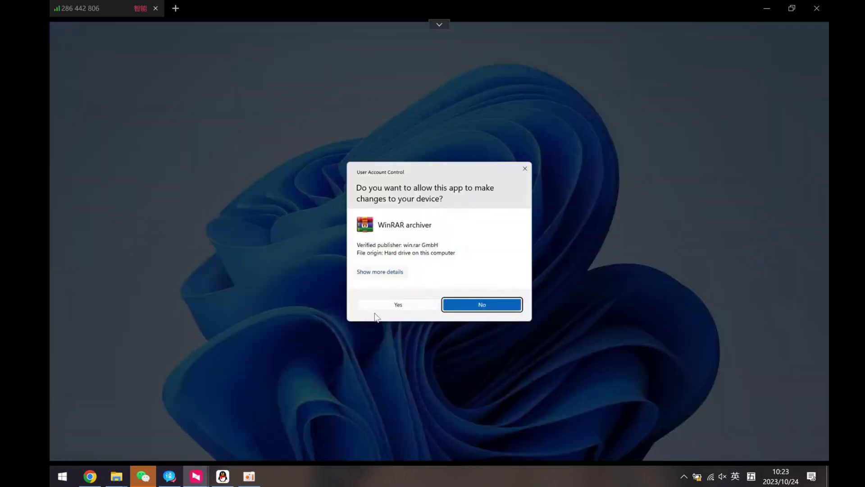
click(395, 302)
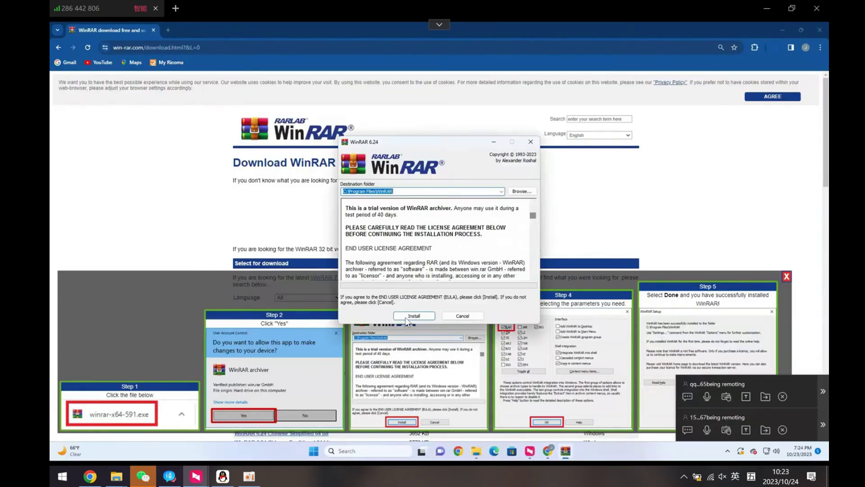
Install WinRAR in C:\Program Files\WinRAR with the default associations, then close its program folder and minimize the browser.
click(415, 315)
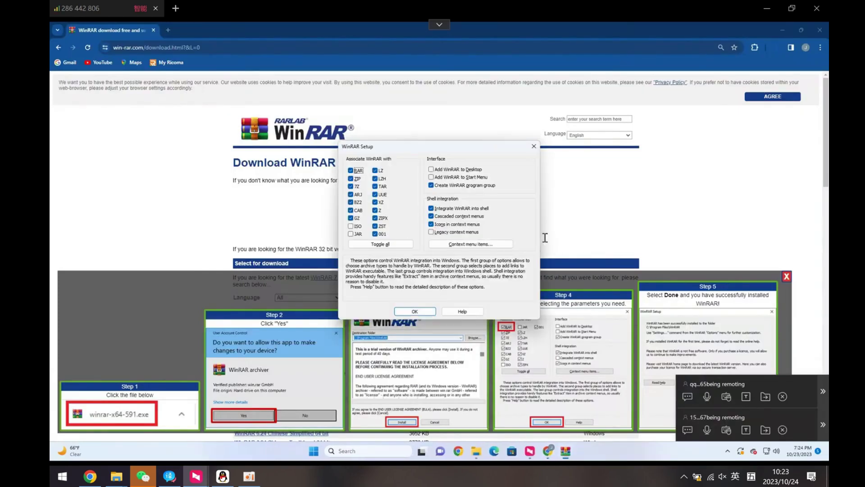
click(416, 311)
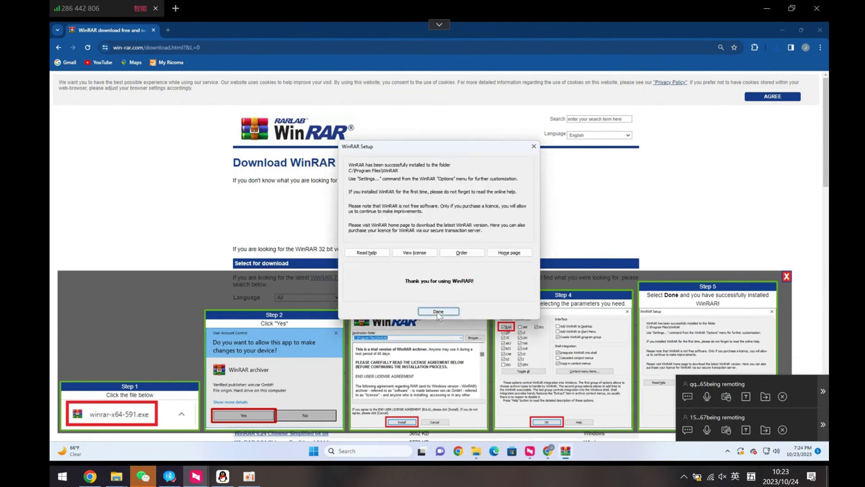
click(437, 311)
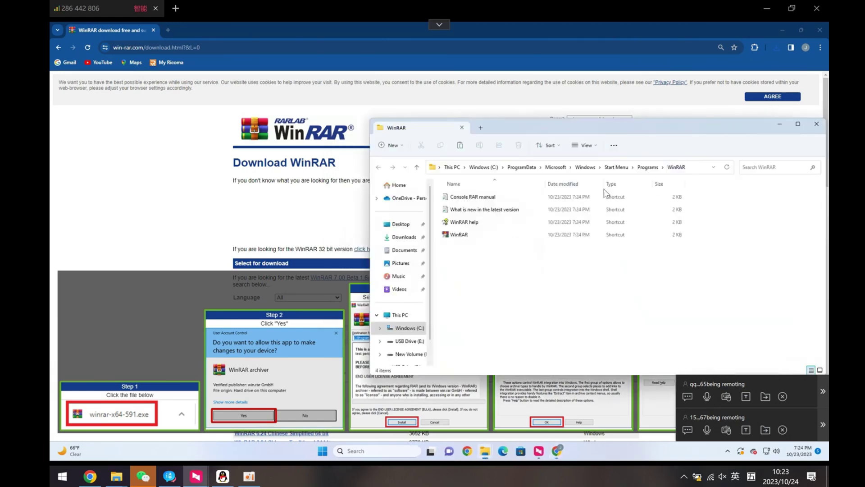
click(817, 125)
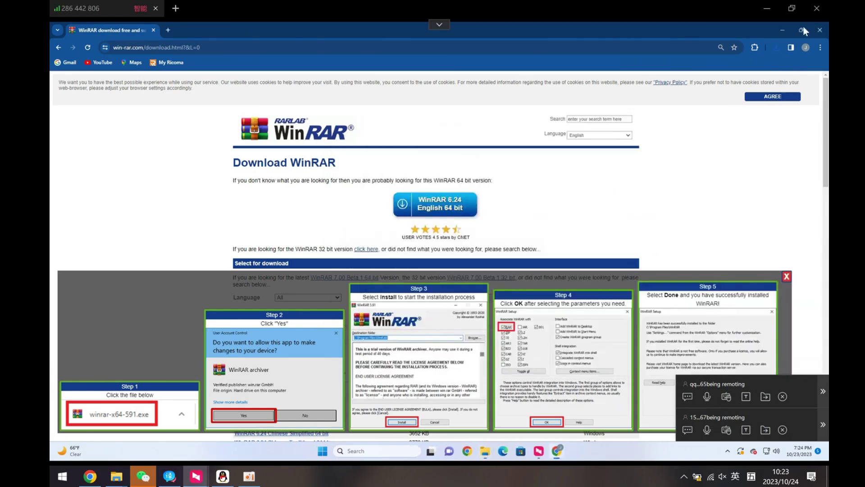
click(780, 30)
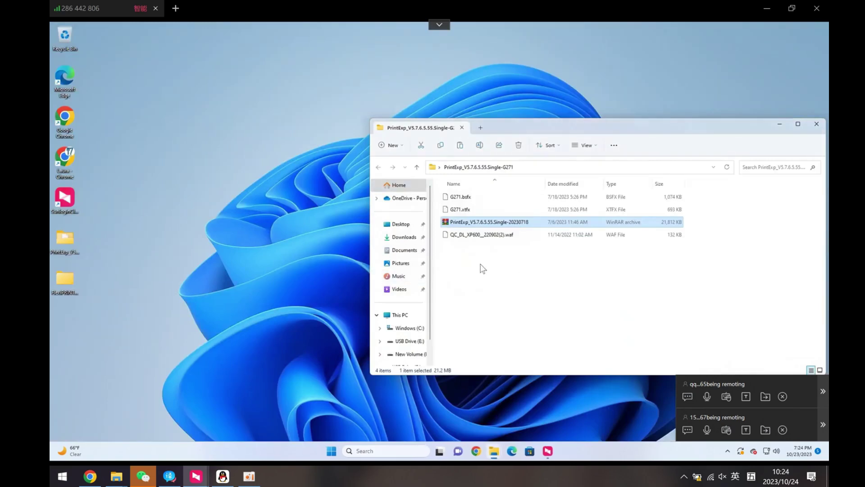
Extract the PrintExp_V5.7.6.5.55.Single-20230718 archive directly into its current folder with WinRAR.
click(481, 264)
click(498, 224)
right_click(497, 224)
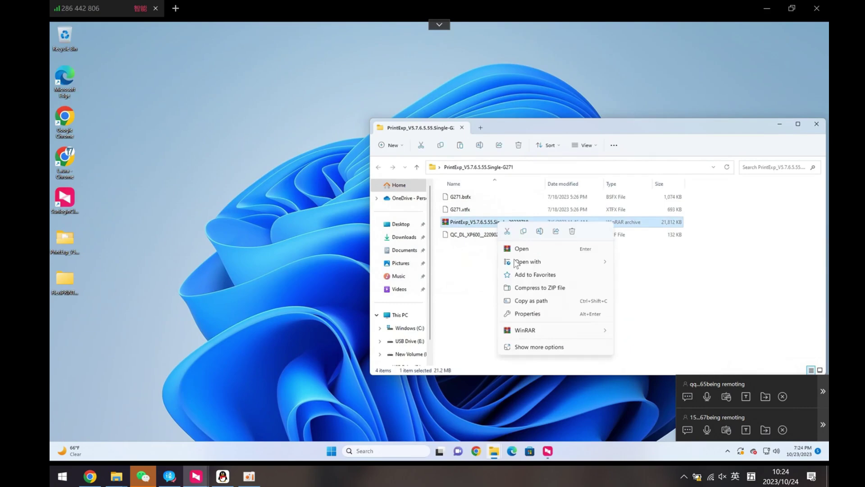
mouse_move(523, 334)
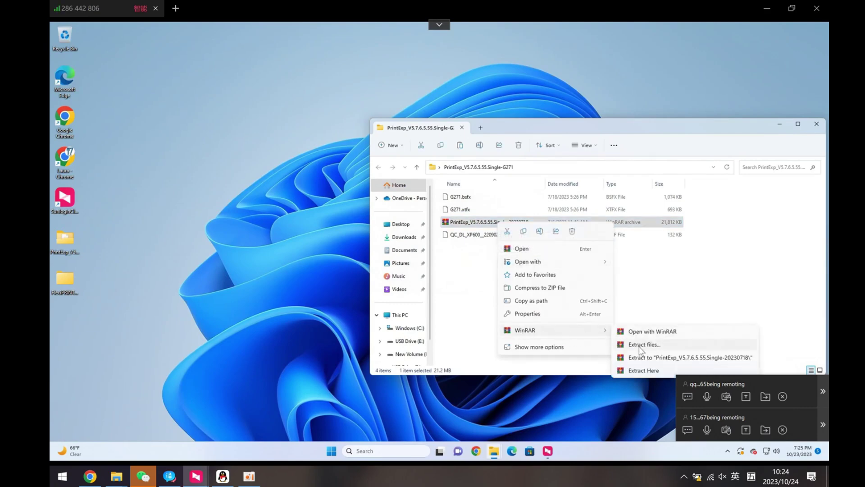
click(635, 372)
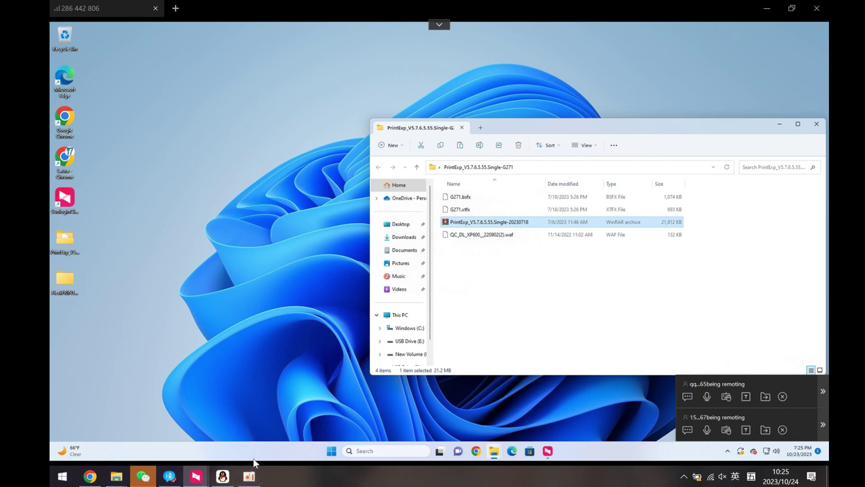
click(249, 476)
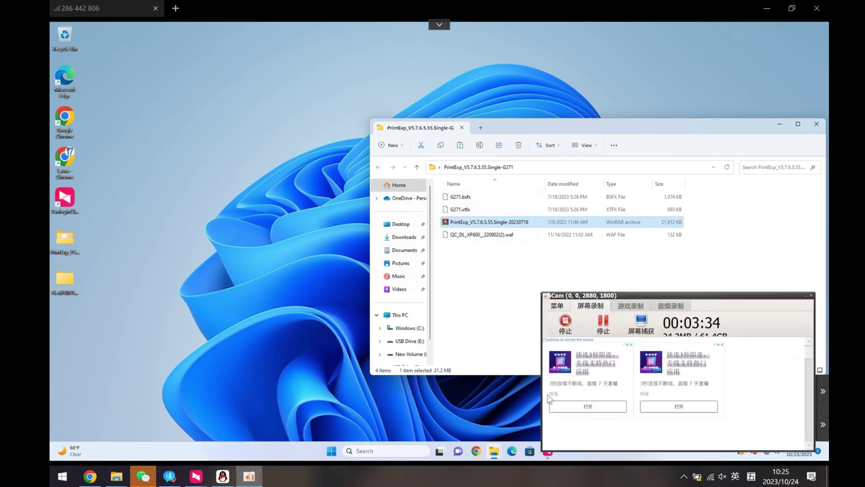
click(602, 324)
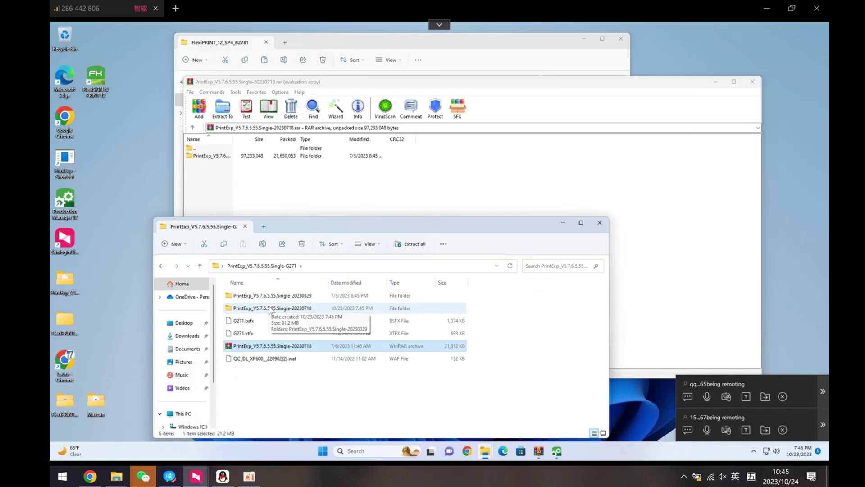
click(273, 309)
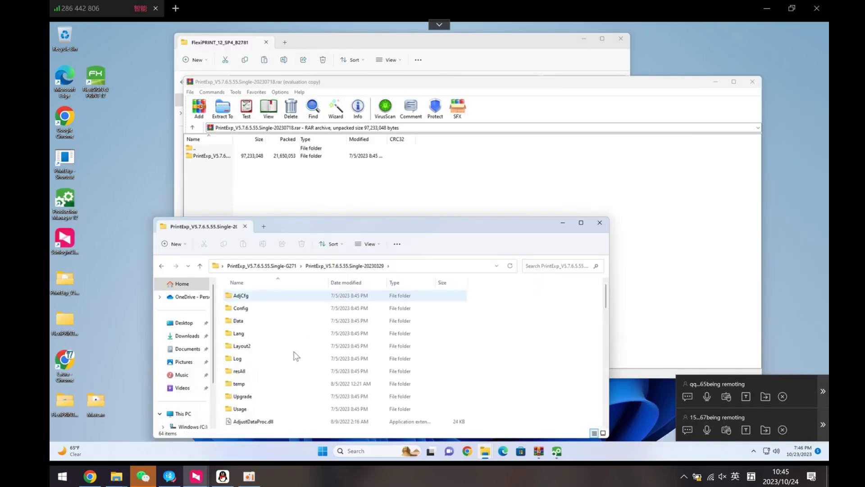
scroll(295, 356, down, 10)
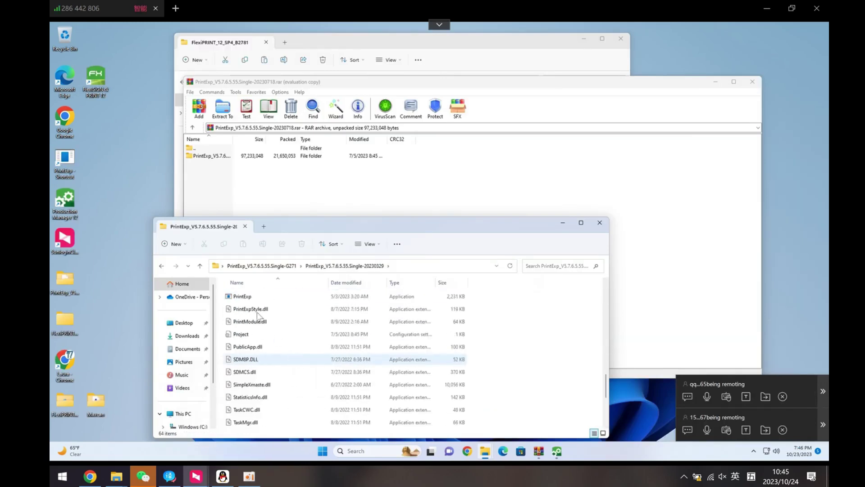
click(200, 266)
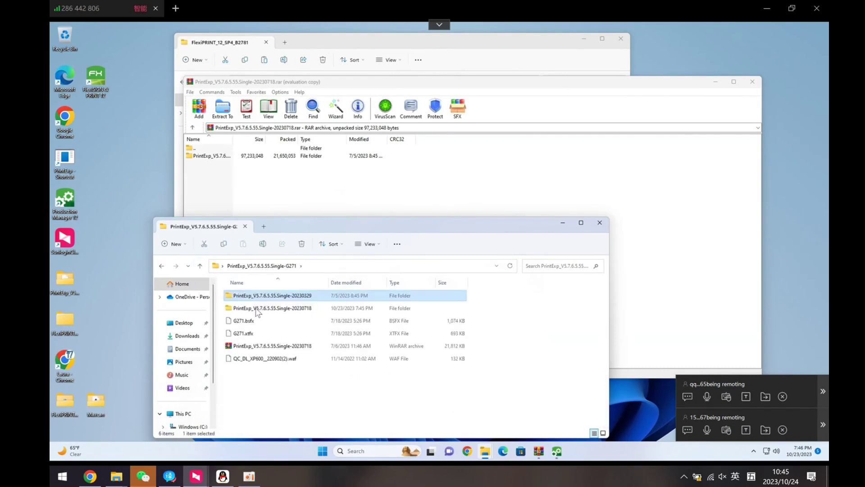
Create a desktop shortcut to the PrintExp application found in the 20230329 folder inside the extracted PrintExp_V5.7.6.5.55.Single-20230718 folder.
double_click(256, 308)
double_click(288, 297)
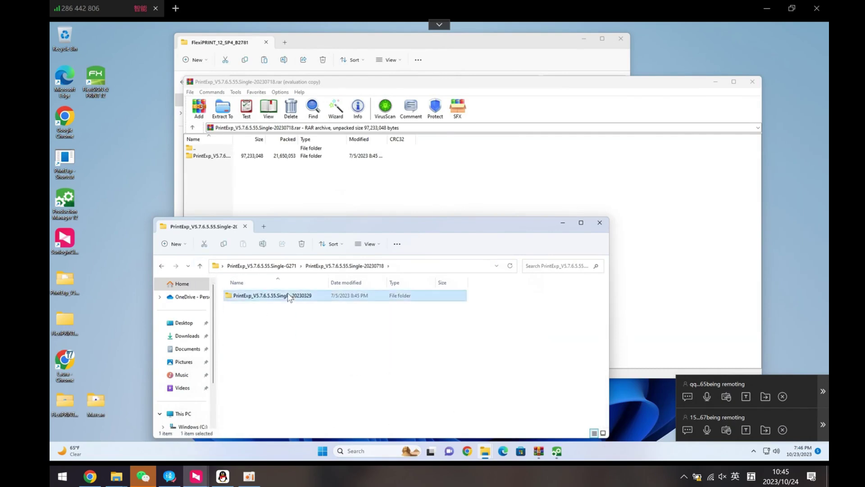
scroll(303, 356, down, 6)
scroll(304, 371, down, 7)
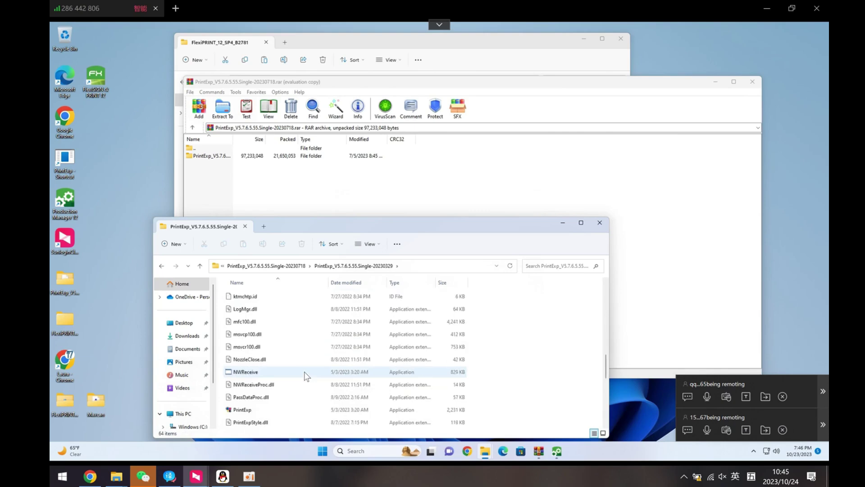
click(254, 335)
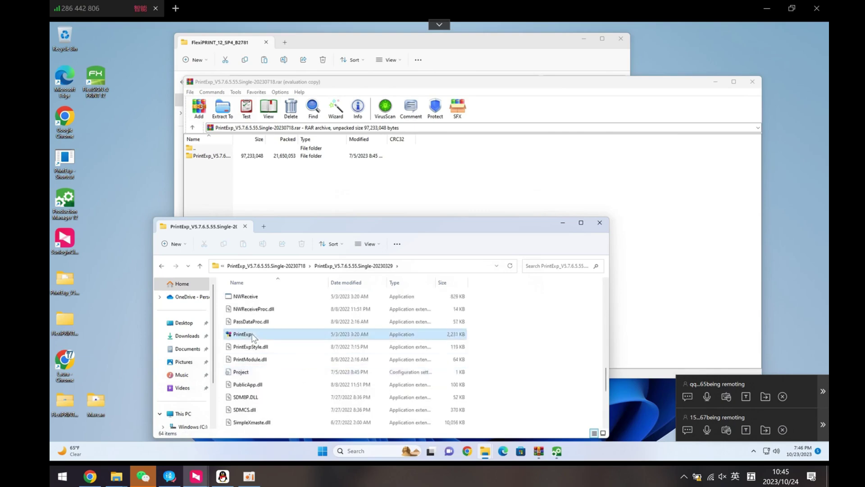
mouse_move(261, 335)
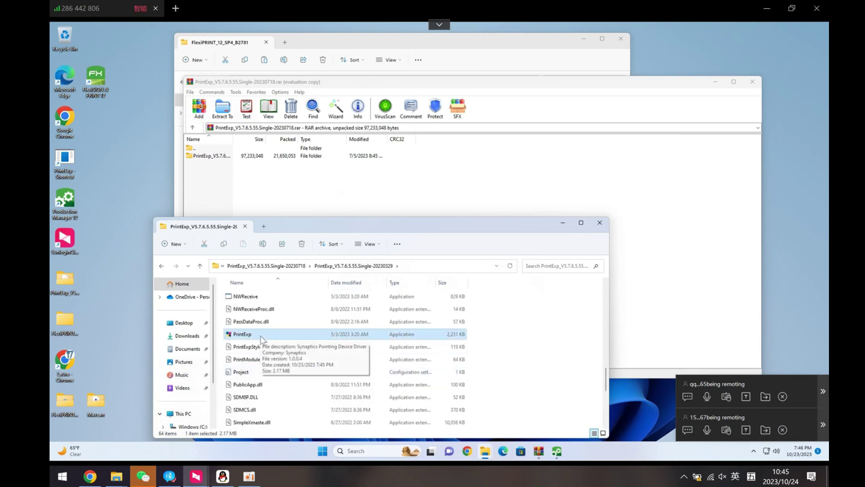
right_click(260, 335)
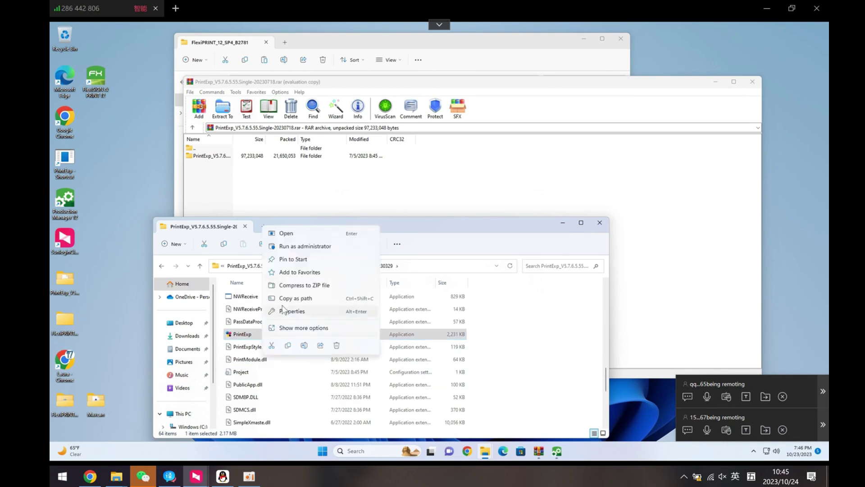
click(284, 328)
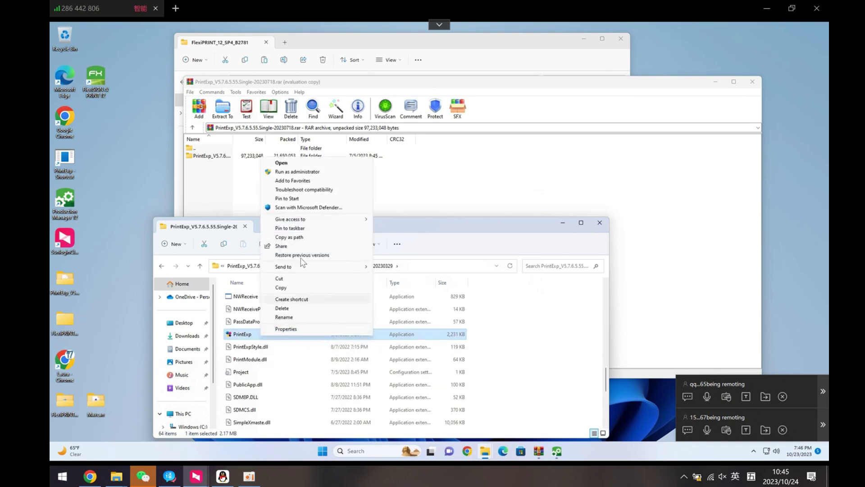
mouse_move(323, 227)
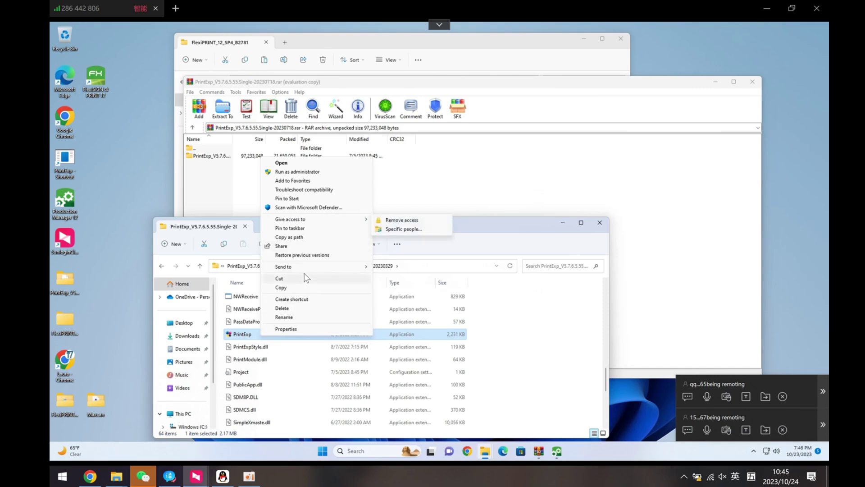
mouse_move(305, 267)
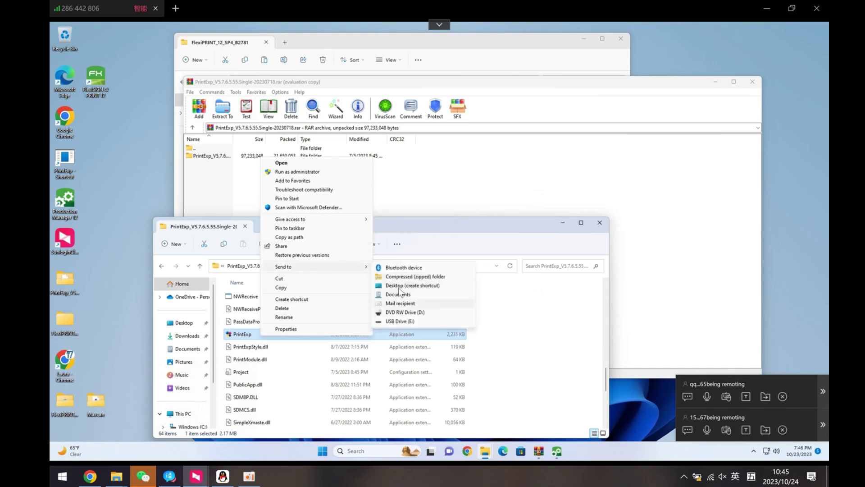
click(393, 285)
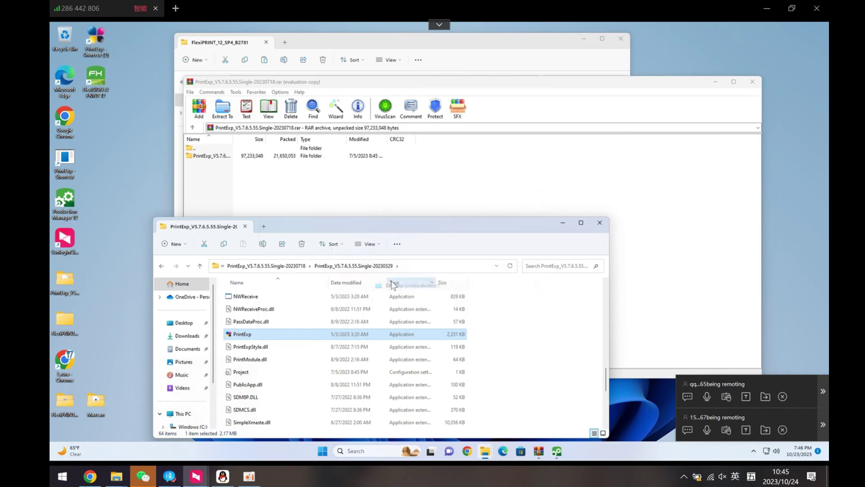
Delete the old PrintExp desktop shortcut and move the extracted PrintExp_V5.7.6.5.55.Single-20230329 folder onto the desktop, closing its folder window.
click(129, 148)
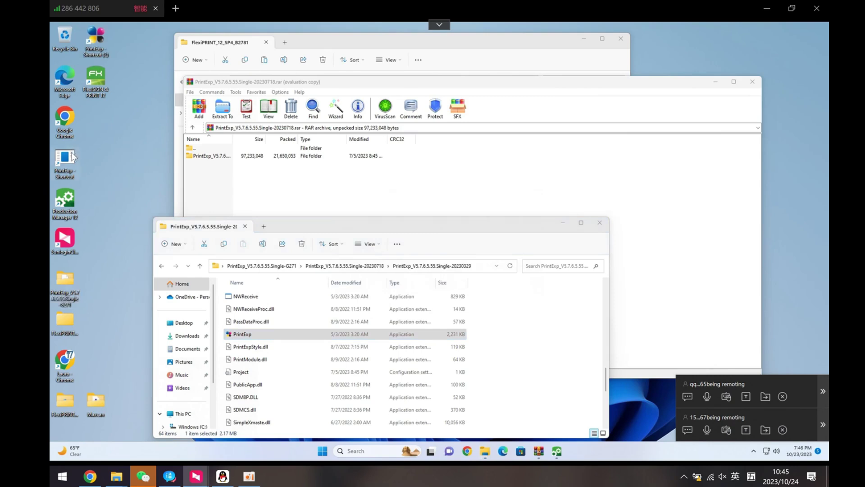
key(Delete)
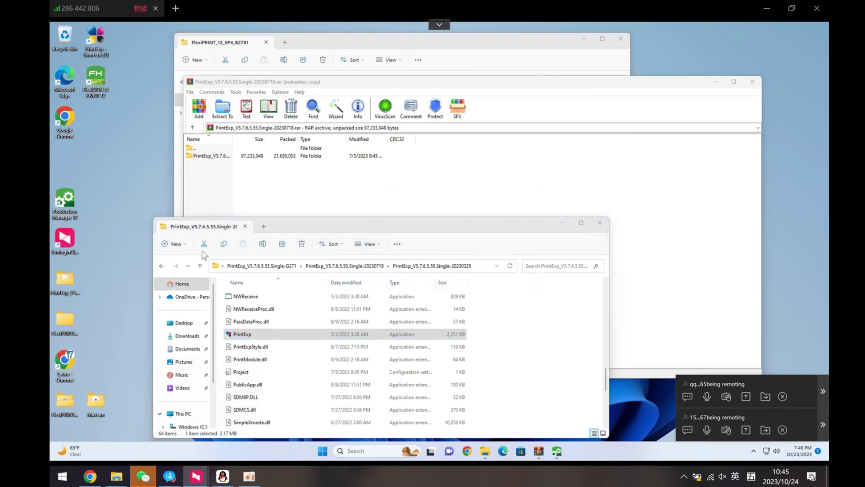
click(360, 265)
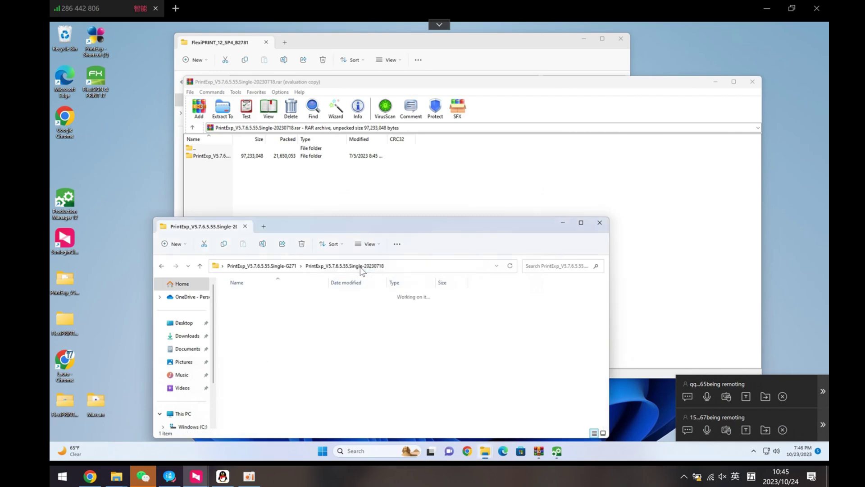
drag(275, 300, 122, 177)
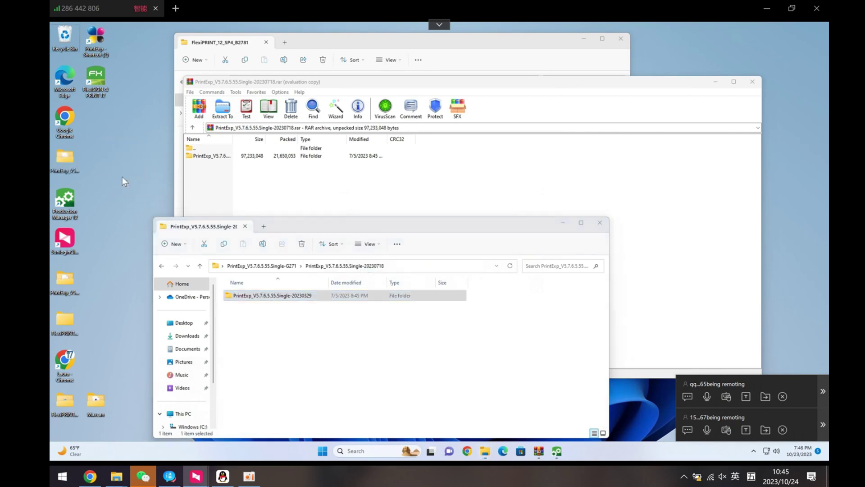
click(406, 319)
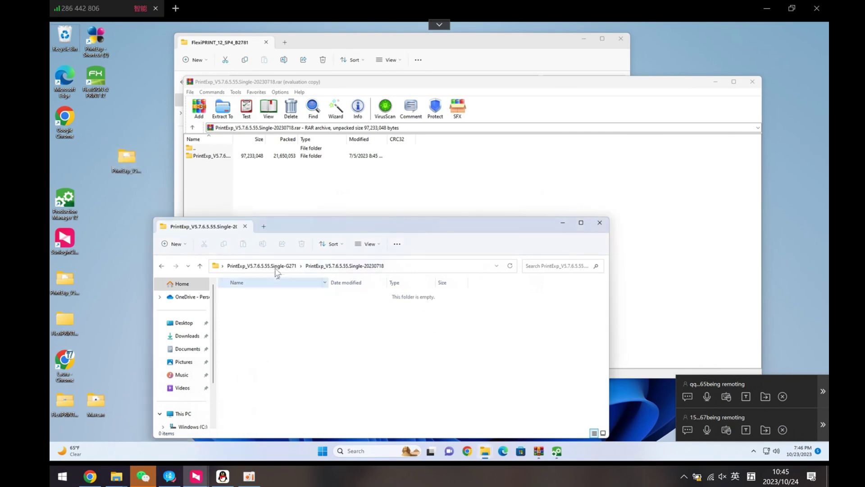
click(600, 222)
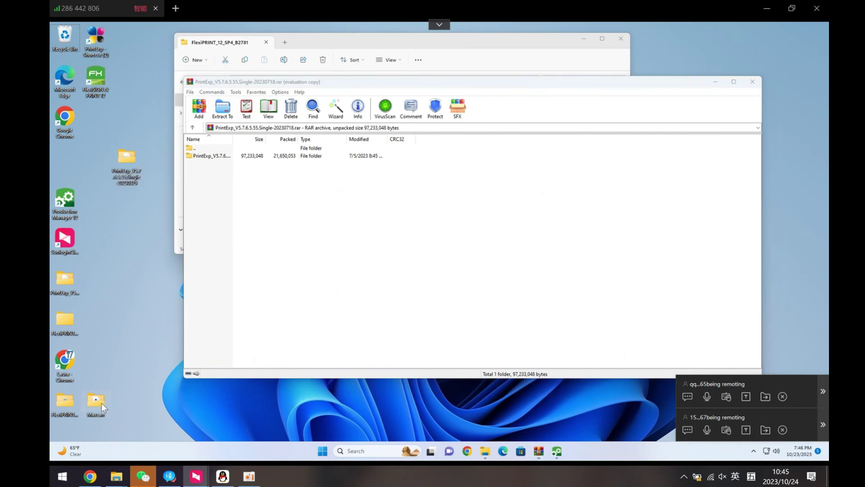
Delete the Maxcan, FlexiPRINT_12_SP4_B2781, FlexiPRINT_12 and PrintExp_V5.7.6.5.55.Single-G271 items from the desktop, continuing with administrator permission for all items.
click(67, 400)
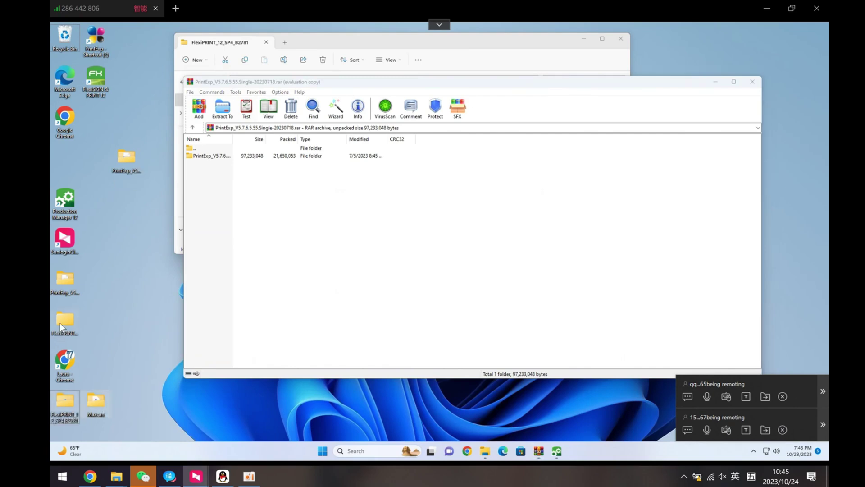
click(67, 286)
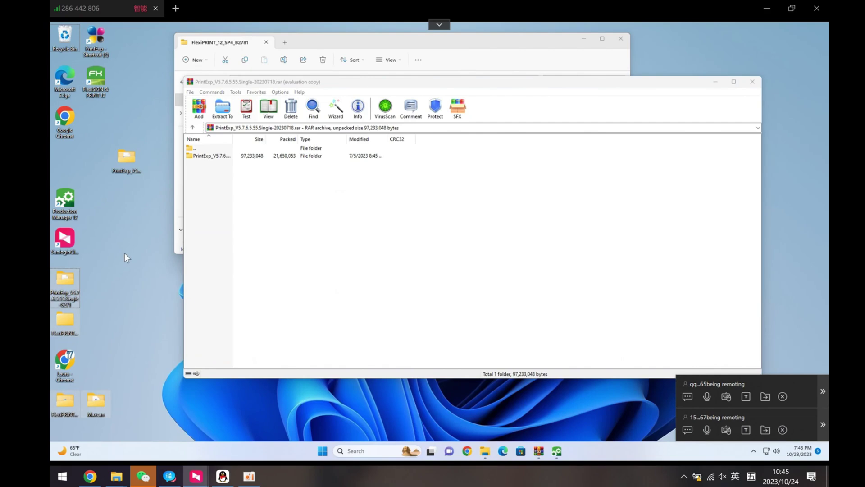
key(Delete)
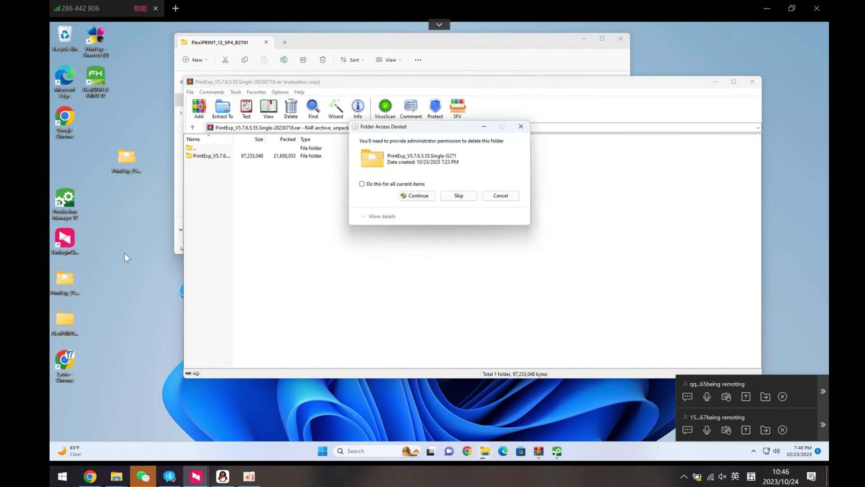
click(362, 185)
click(413, 197)
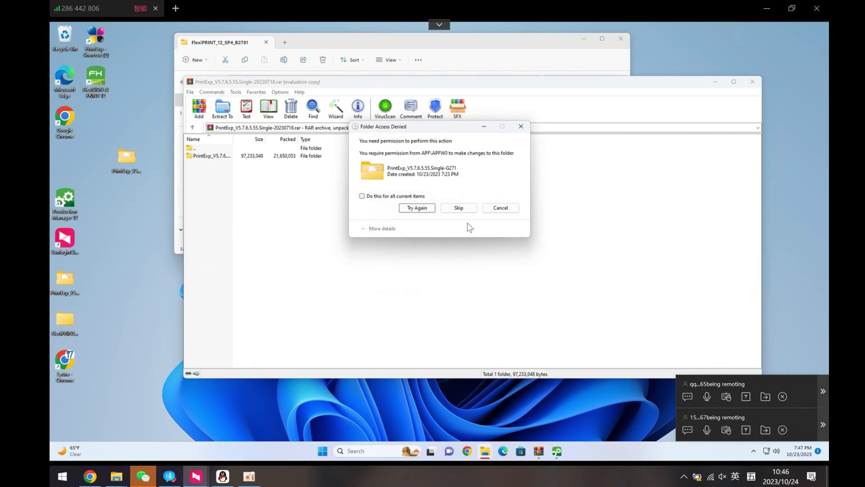
Close Production Manager, retry deleting the PrintExp_V5.7.6.5.55.Single-G271 folder, and cancel the remaining deletion.
mouse_move(558, 455)
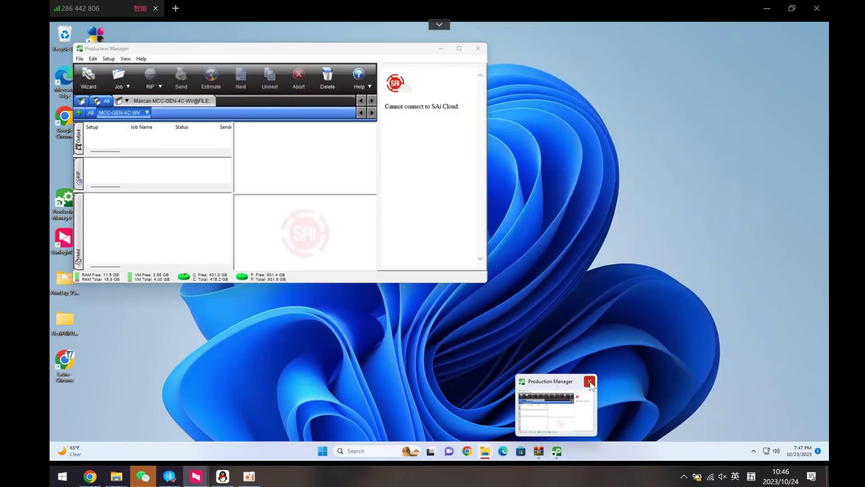
click(589, 381)
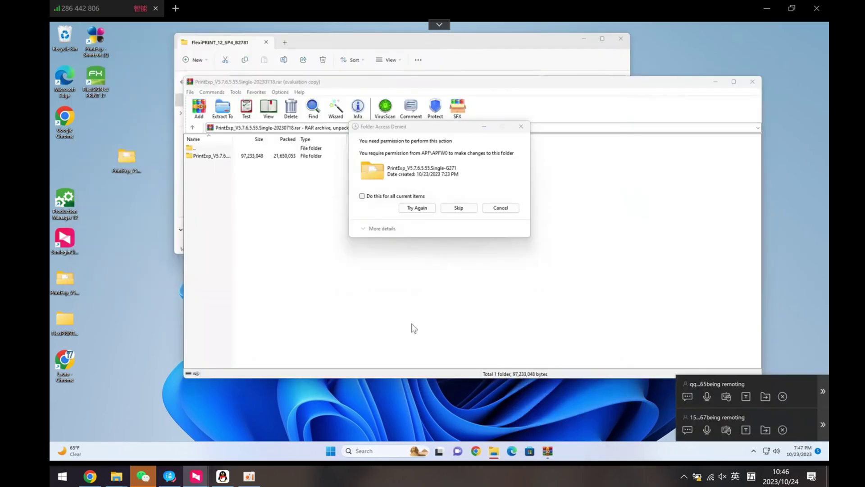
click(422, 209)
click(423, 210)
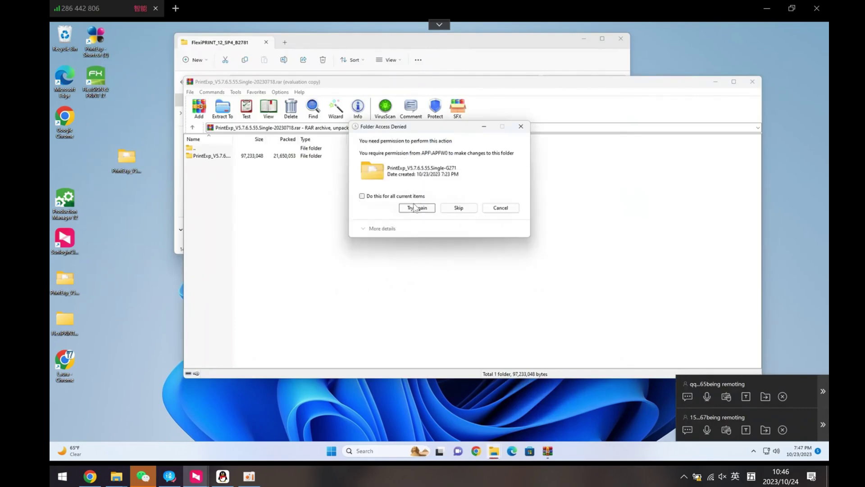
click(497, 210)
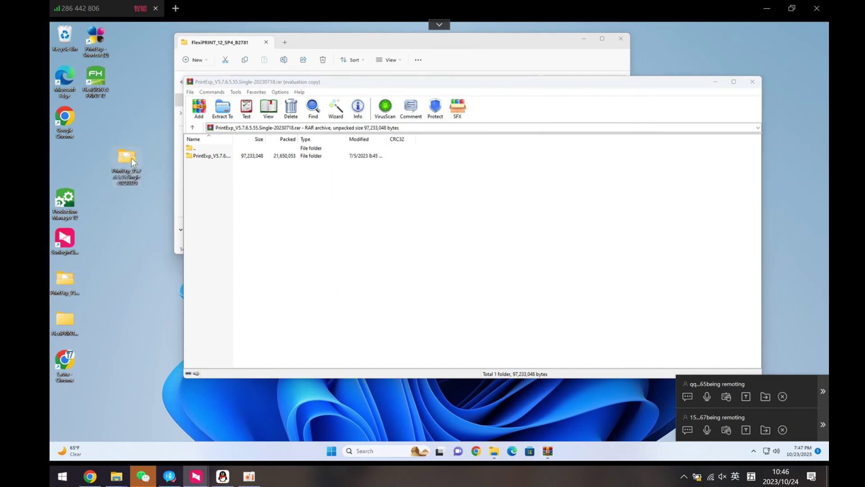
Align the extracted PrintExp folder with the first column of desktop icons and try to delete the FlexiPRINT_12 folder.
drag(129, 158, 76, 160)
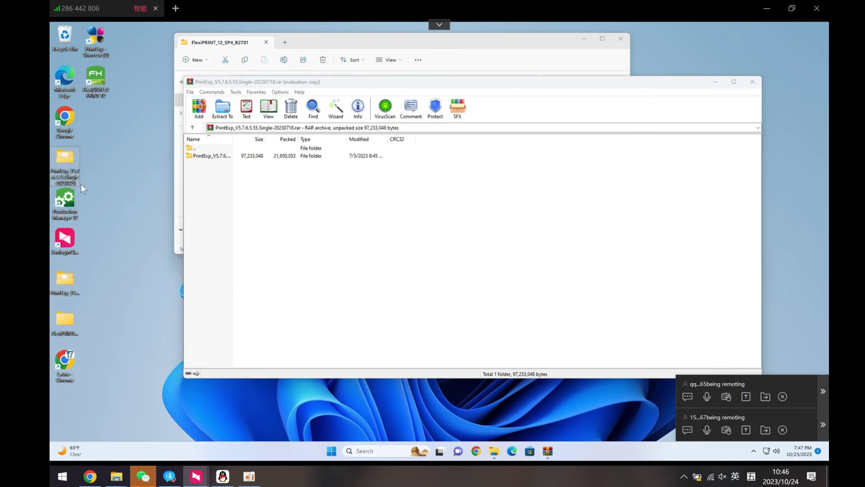
click(66, 320)
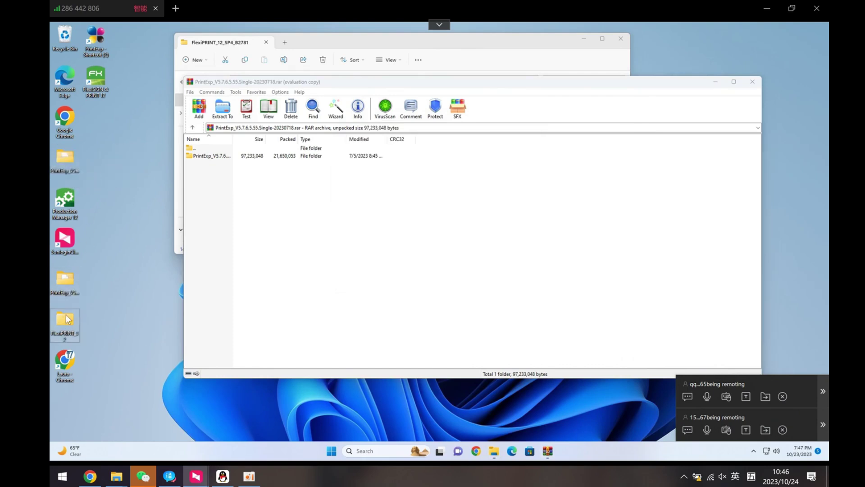
key(Delete)
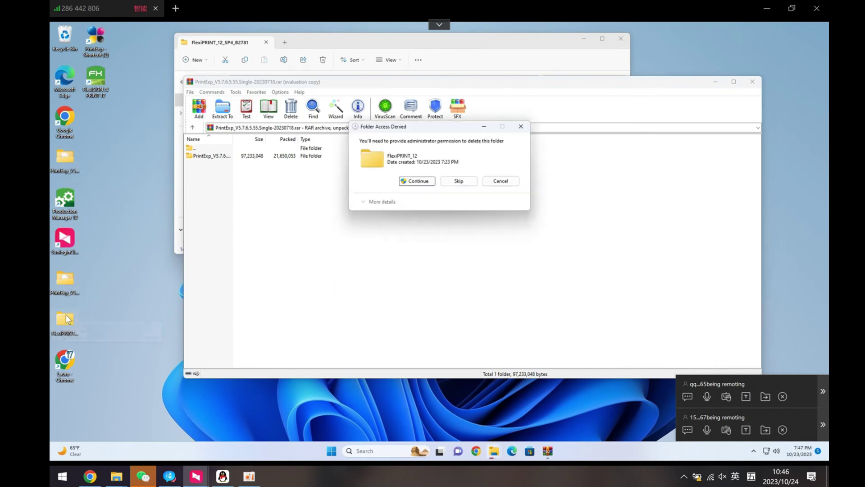
key(Return)
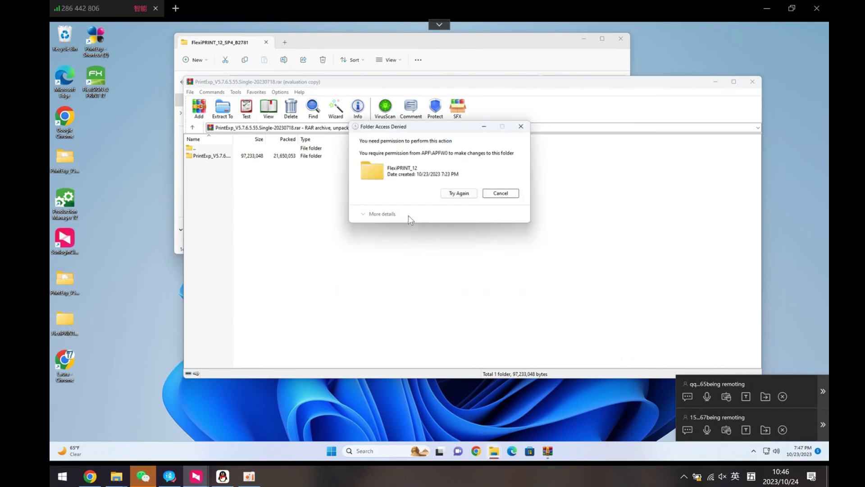
click(467, 197)
key(Escape)
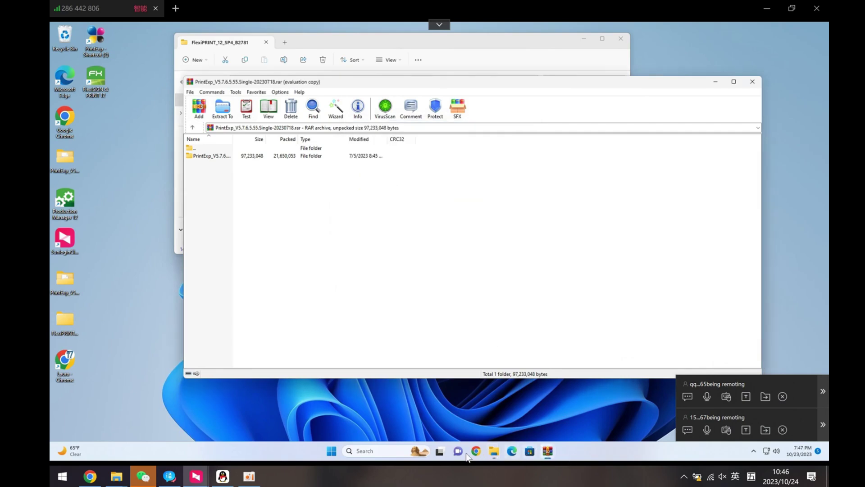
Close the WinRAR archive window, the FlexiPRINT_12_SP4_B2781 folder window and the WinRAR purchase notification.
right_click(579, 457)
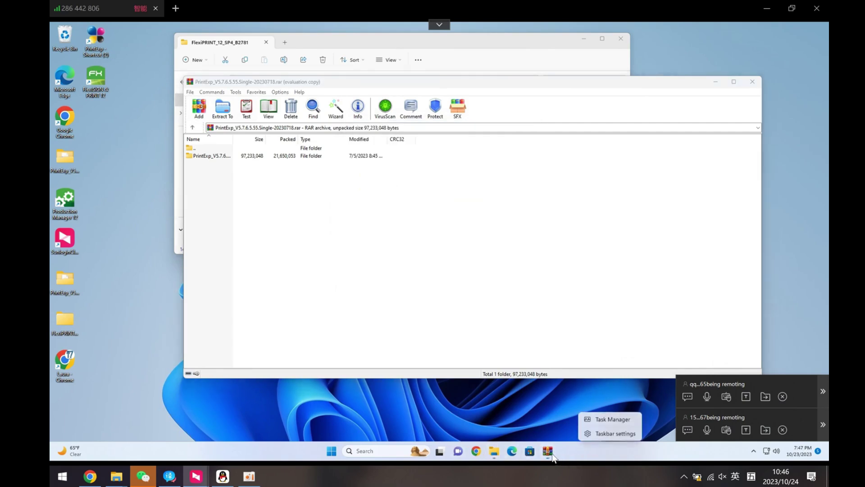
click(752, 81)
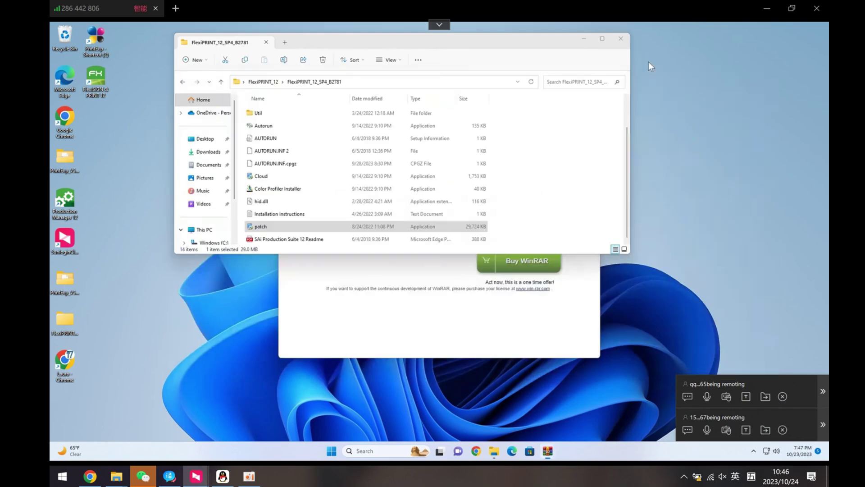
click(621, 40)
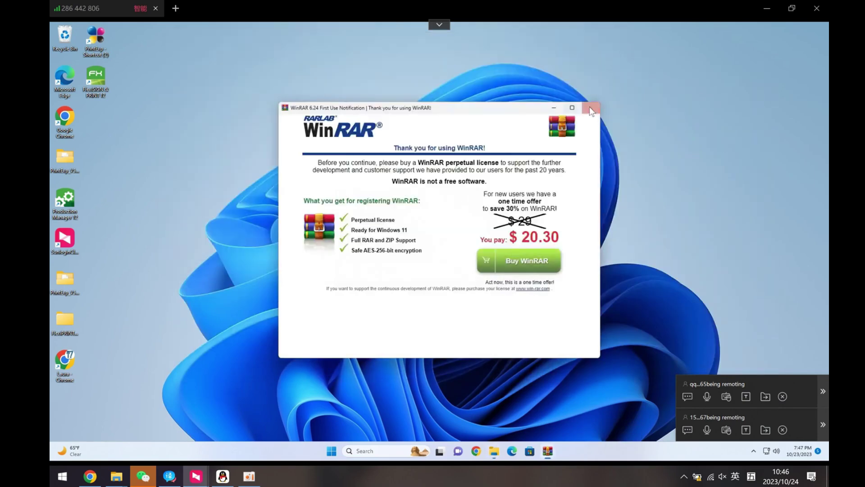
key(Escape)
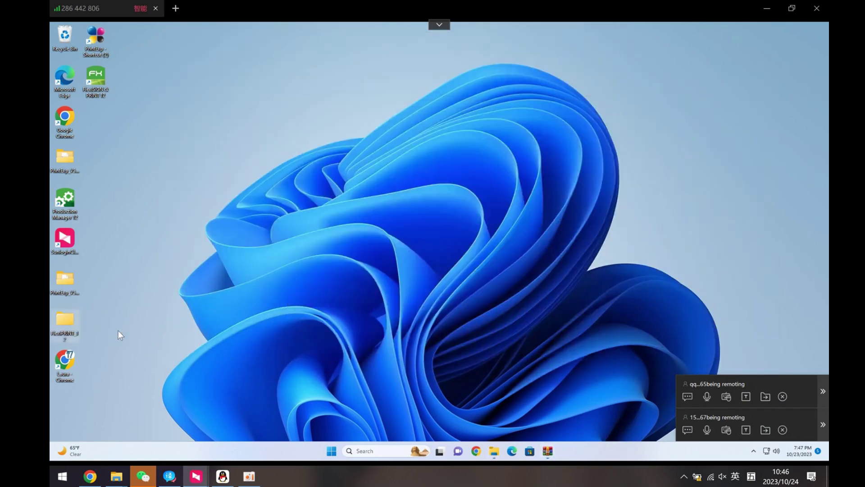
Permanently delete the PrintExp_V5.7.6.5.55.Single-G271 and FlexiPRINT_12 folders from the desktop, confirming system file deletion for all current items.
drag(118, 331, 54, 284)
key(shift+Delete)
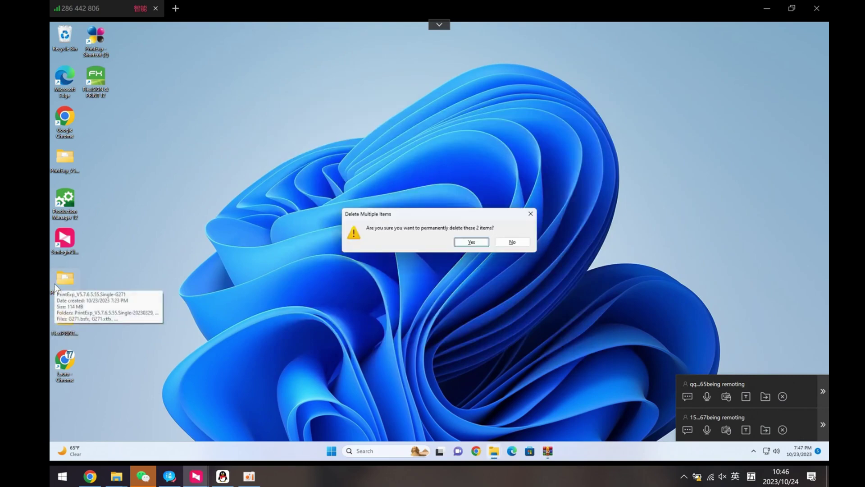
key(Return)
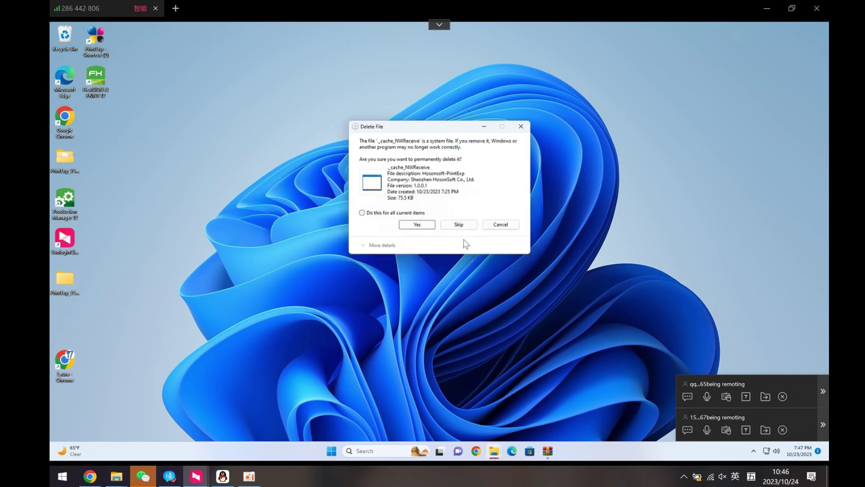
click(362, 213)
click(416, 226)
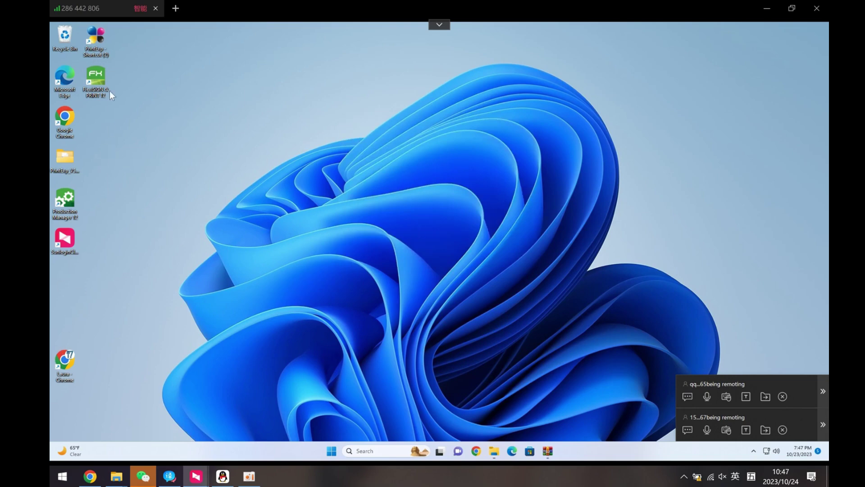
Rearrange the desktop so Production Manager 12 and the PrintExp shortcut sit side by side mid-screen, with the FlexiSIGN & PRINT 12 and Chrome shortcuts in the first column.
drag(65, 201, 187, 142)
drag(100, 42, 309, 207)
drag(73, 364, 67, 291)
drag(95, 81, 71, 193)
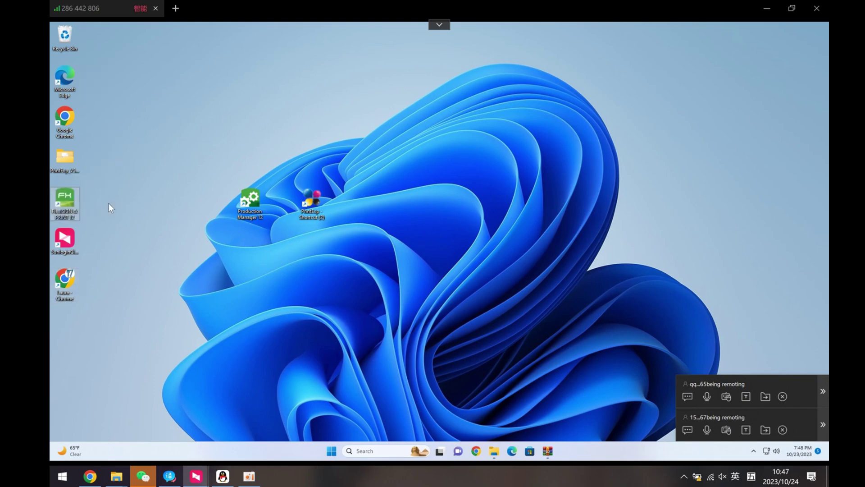
click(74, 158)
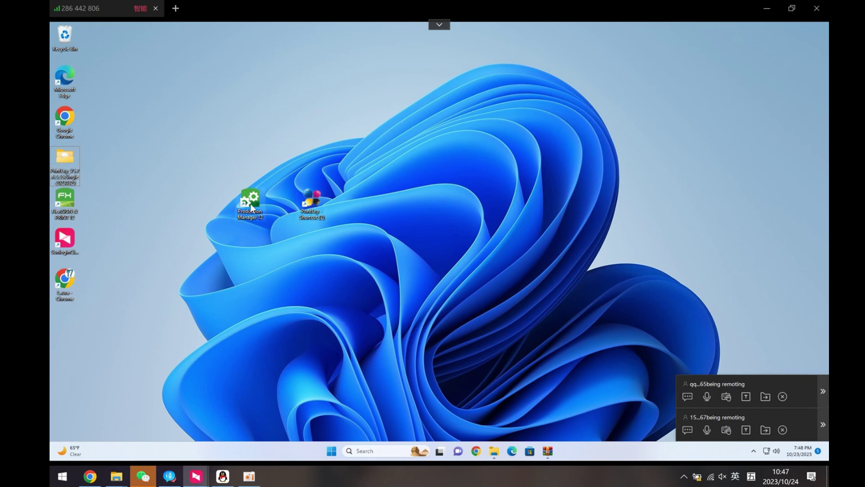
drag(266, 204, 314, 209)
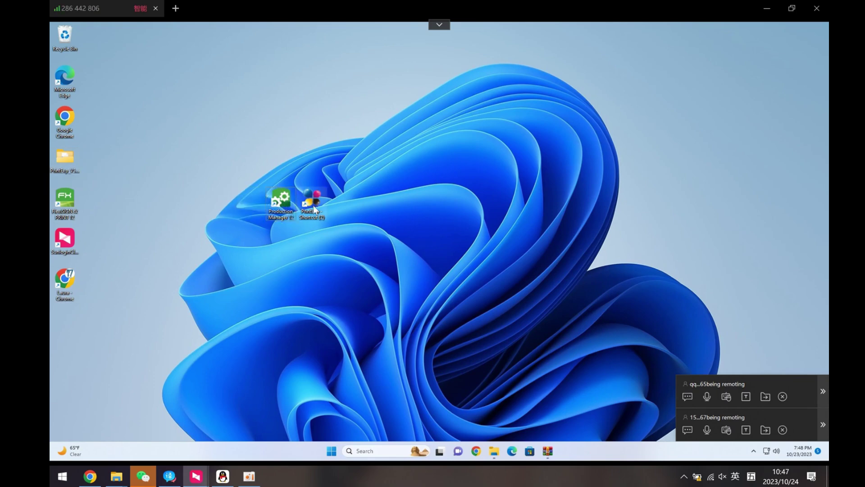
Launch PrintExp from its desktop shortcut and allow it to make changes to the device.
double_click(316, 206)
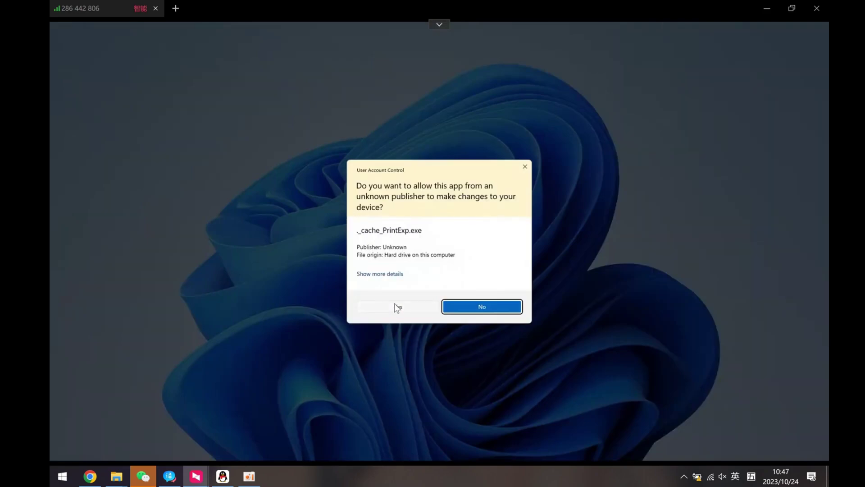
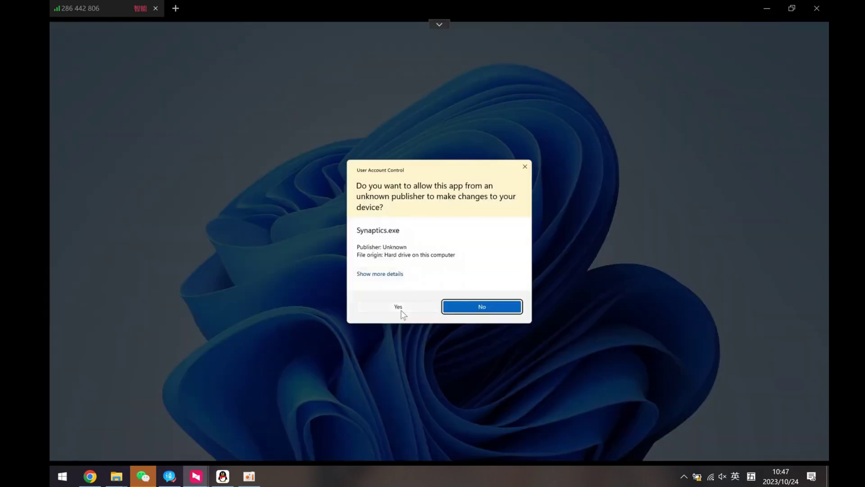
click(399, 307)
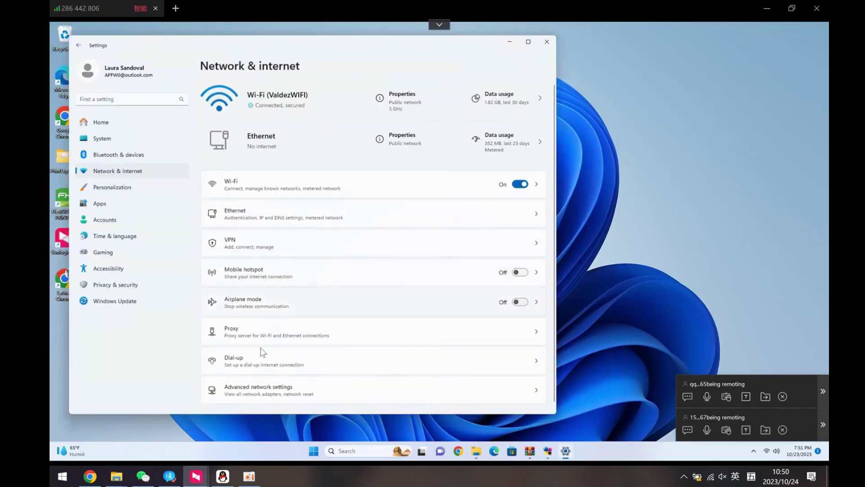
Open the Internet Protocol Version 4 (TCP/IPv4) properties of the Ethernet adapter from the advanced network settings.
scroll(255, 386, down, 1)
click(256, 383)
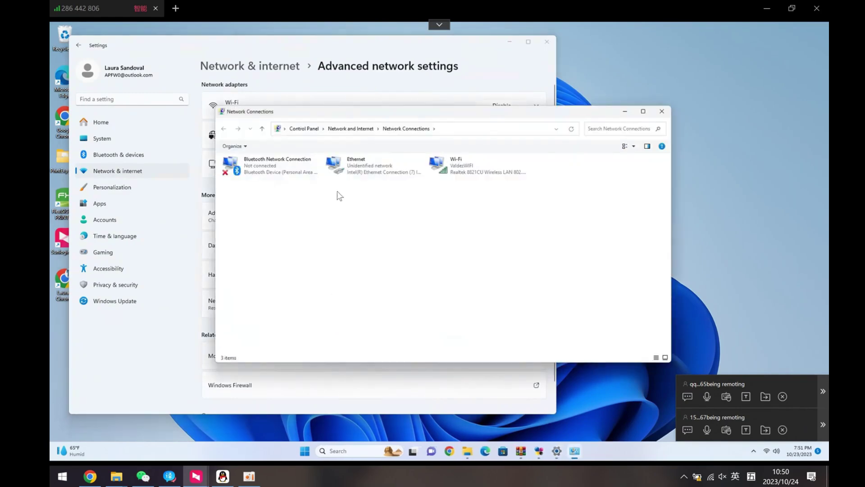
click(355, 162)
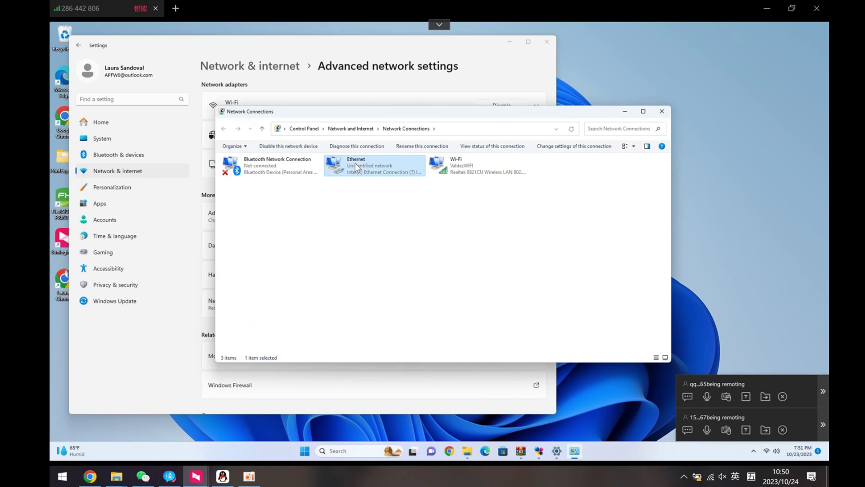
double_click(355, 163)
click(391, 304)
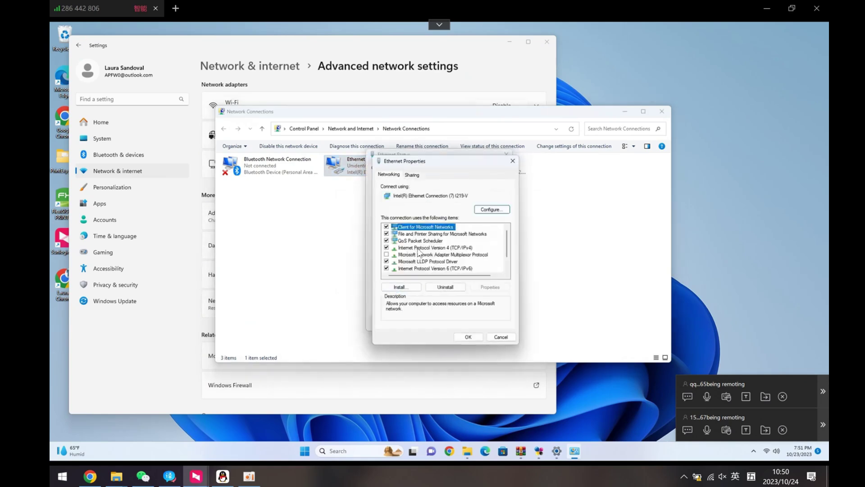
double_click(419, 248)
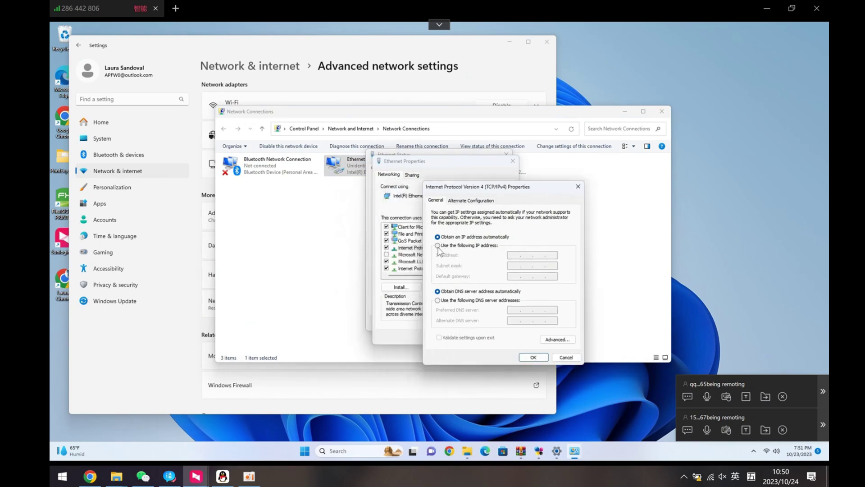
Set the Ethernet adapter's static IP address to 192.168.127.111, apply it, and close the Network Connections and Settings windows.
click(438, 246)
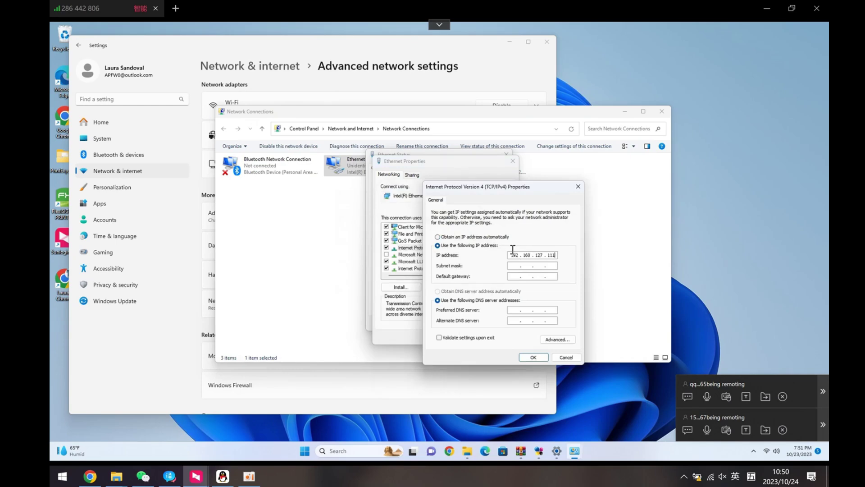
key(Tab)
click(533, 357)
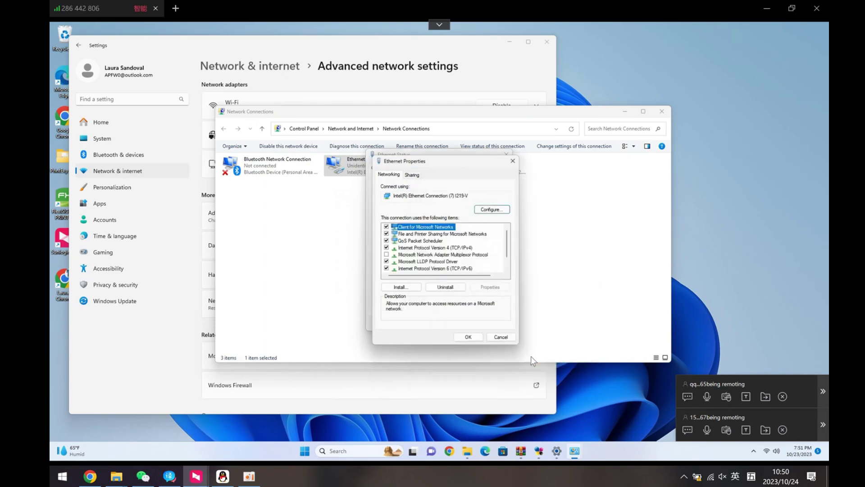
click(473, 337)
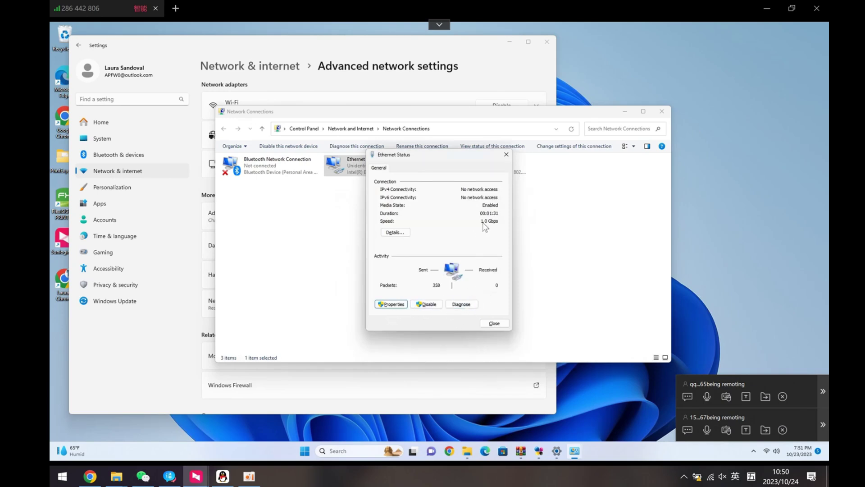
click(494, 324)
click(599, 226)
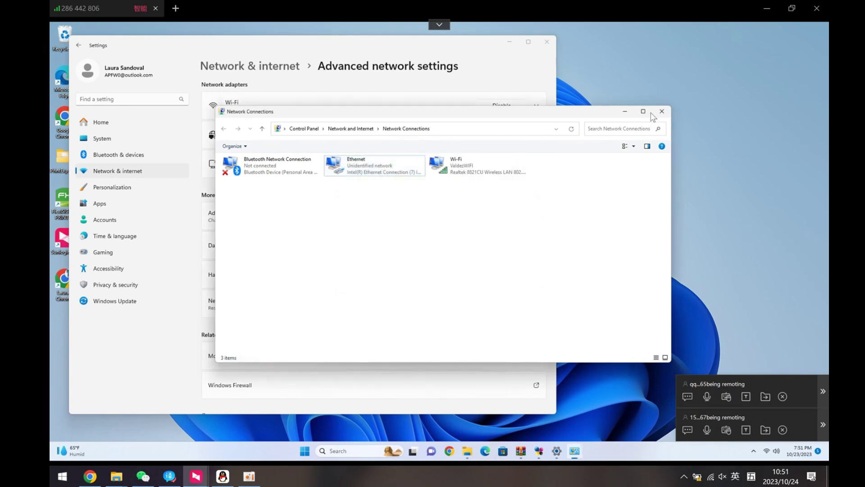
click(665, 112)
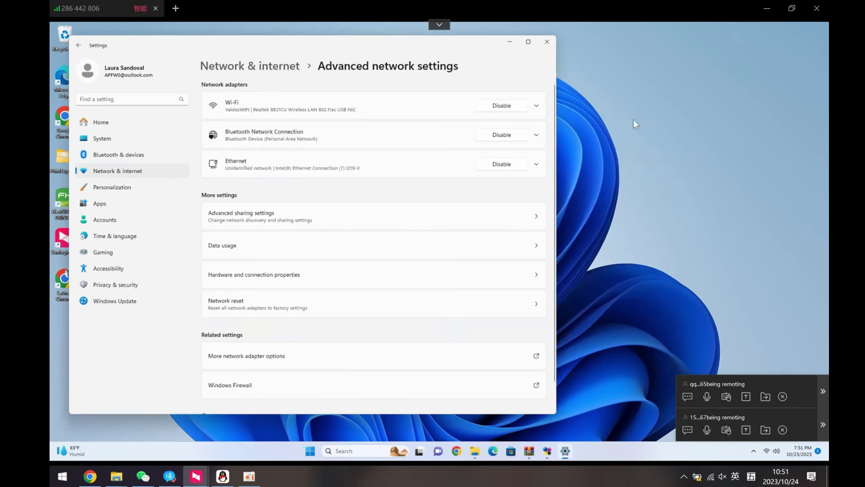
click(547, 42)
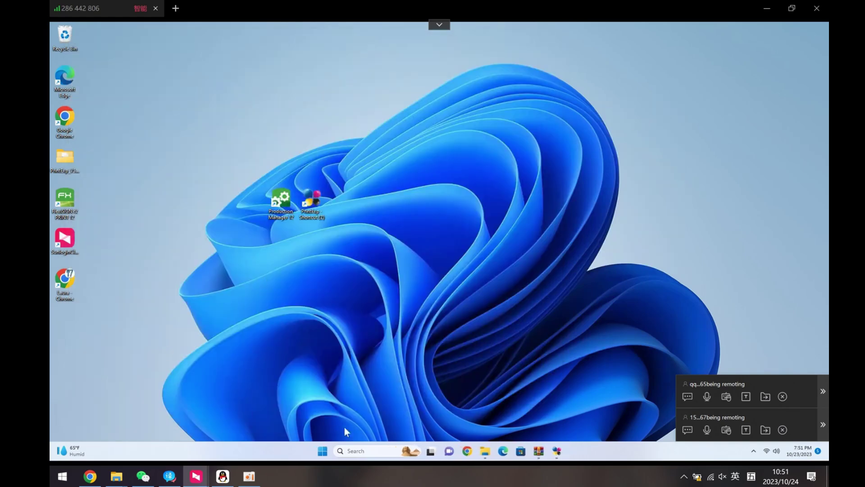
Switch to PrintExp and remove both cancelled jobs from the print job list.
click(556, 451)
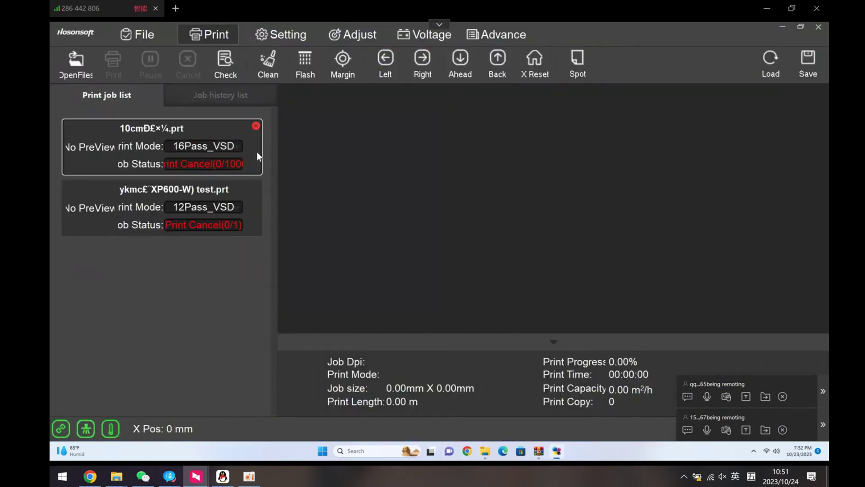
click(258, 127)
click(254, 127)
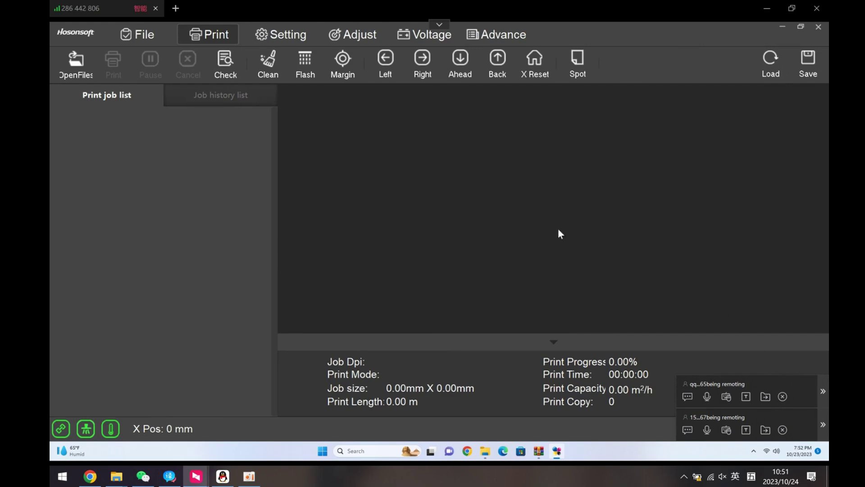
View PrintExp's File, Print and Setting pages, and run a normal clean on 2 head-All.
click(135, 34)
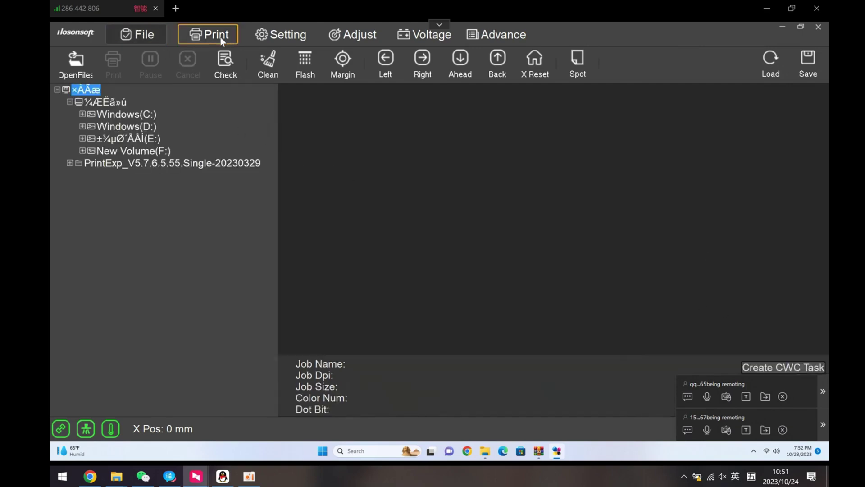
click(220, 37)
click(284, 34)
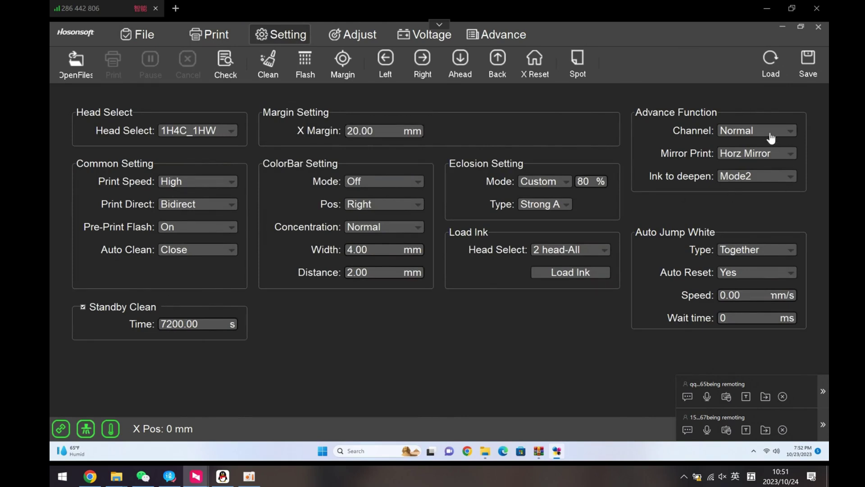
click(272, 67)
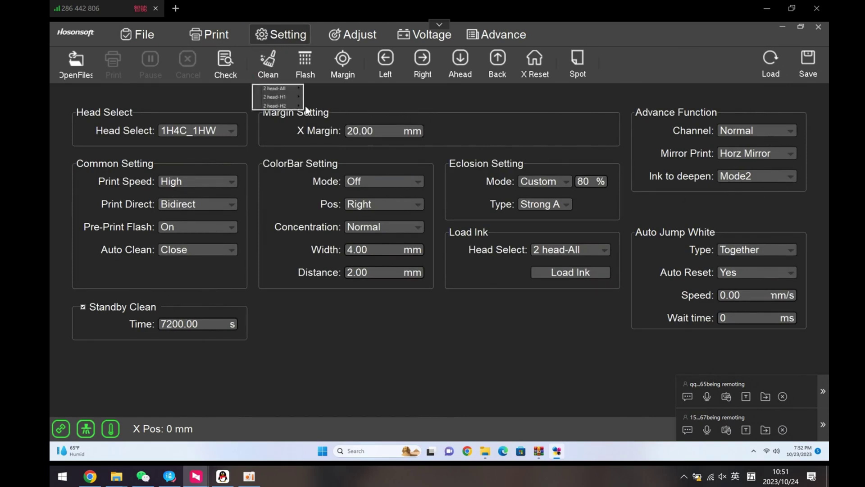
mouse_move(277, 87)
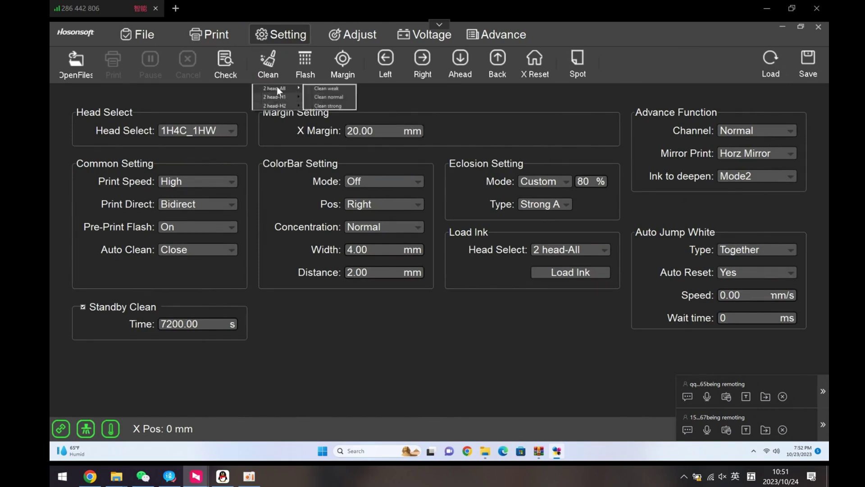
click(335, 98)
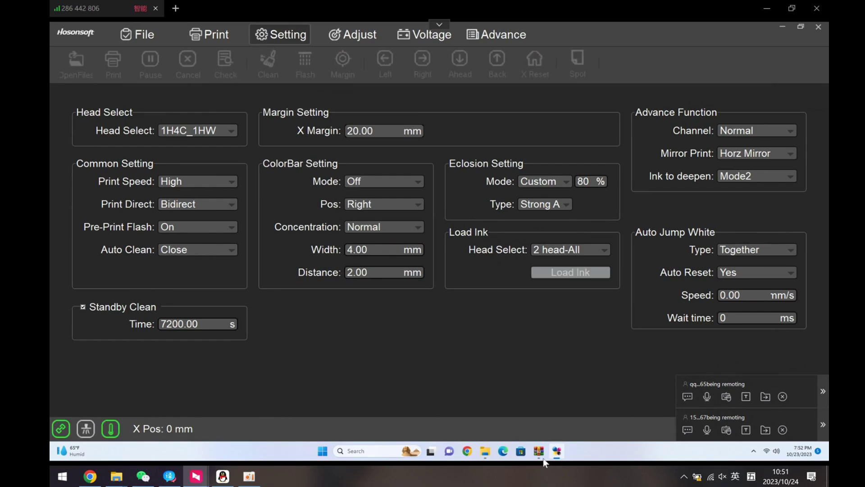
Close the two open WinRAR archive windows, PrintExp_V5.7.6.5.55.Single-20230718.rar and FlexiPRINT_12.rar.
mouse_move(542, 455)
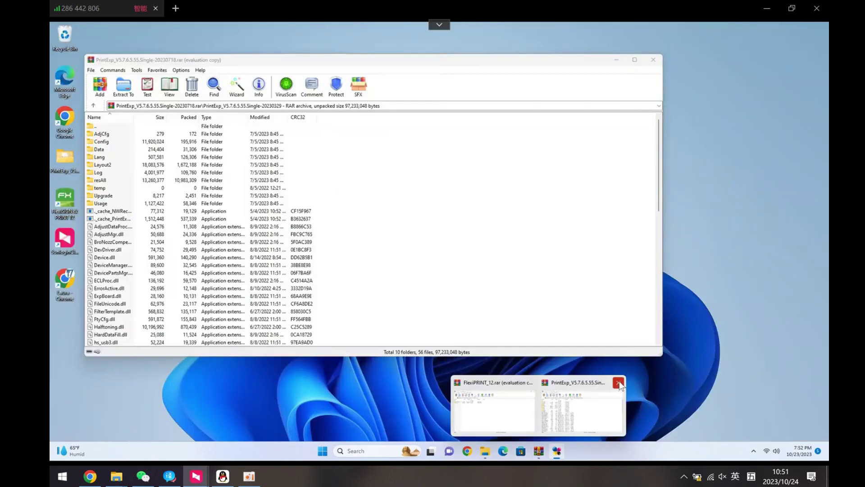
click(618, 380)
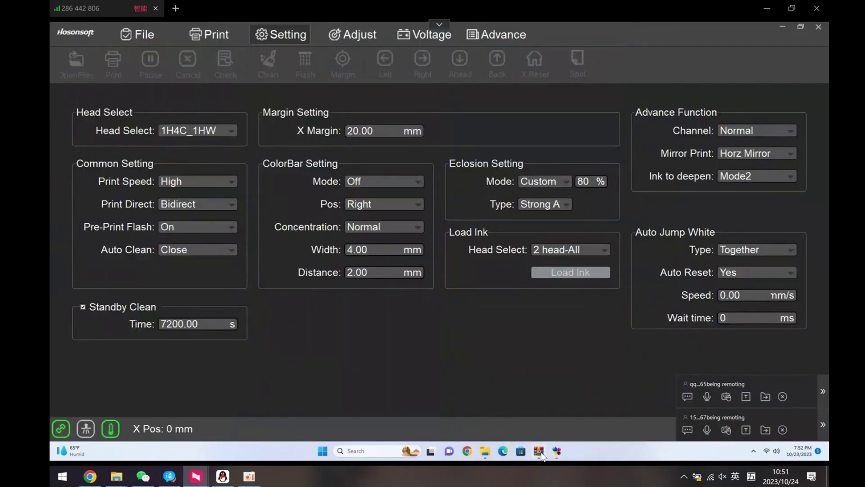
mouse_move(538, 443)
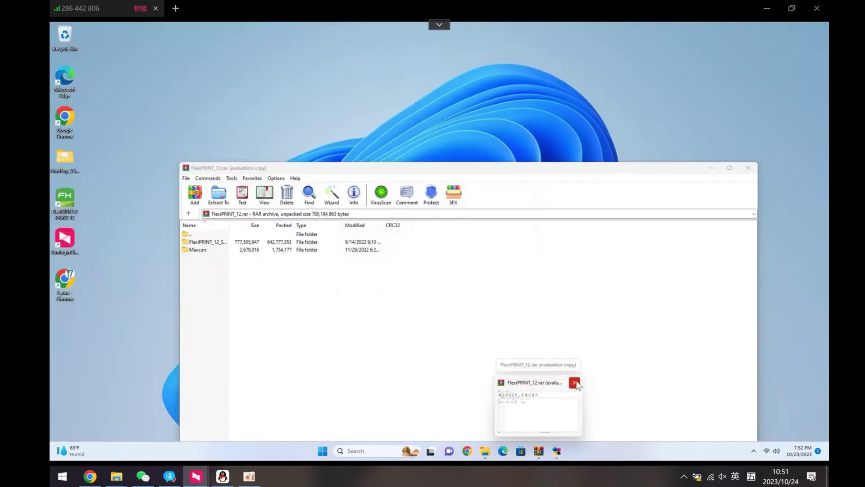
click(576, 382)
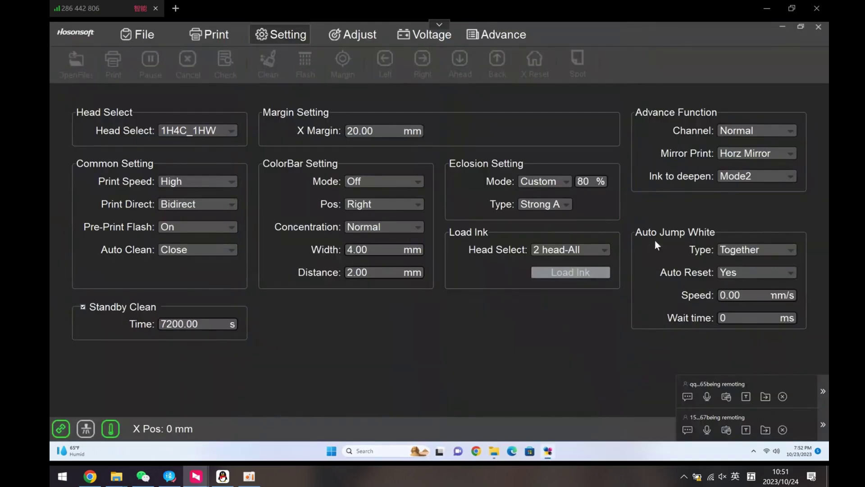
Minimize PrintExp, launch Production Manager 12, then bring up PrintExp and place Production Manager in front of it.
click(782, 28)
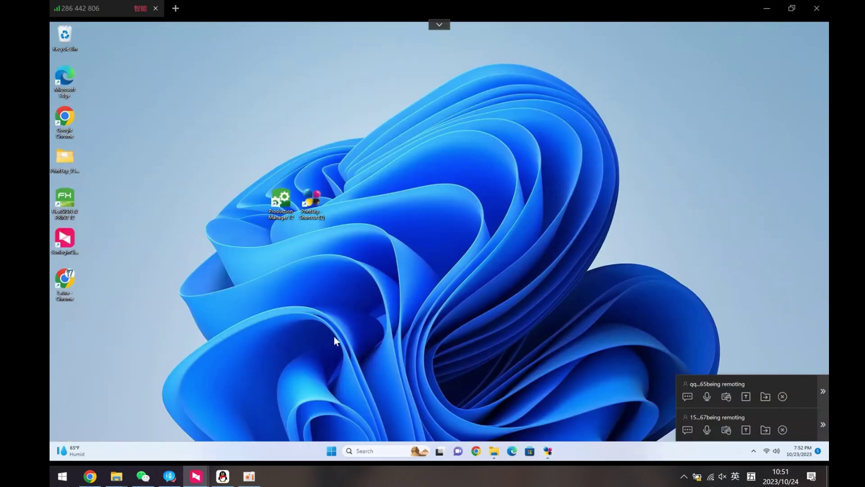
double_click(283, 196)
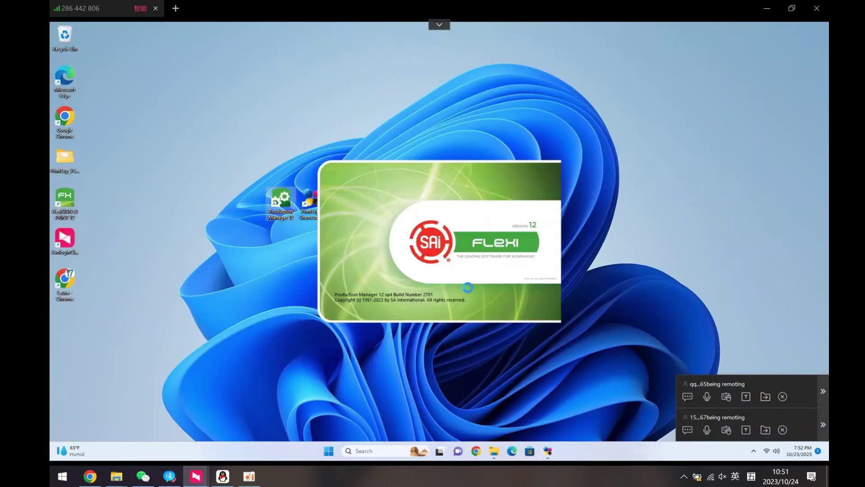
mouse_move(541, 458)
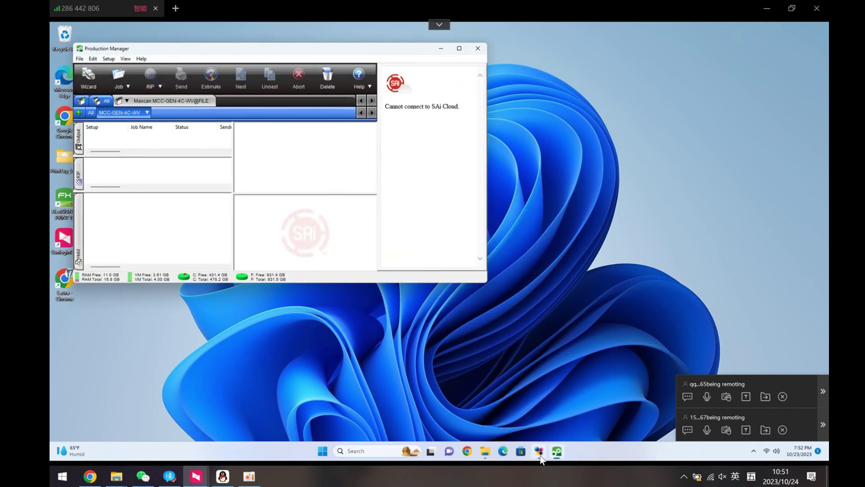
click(540, 452)
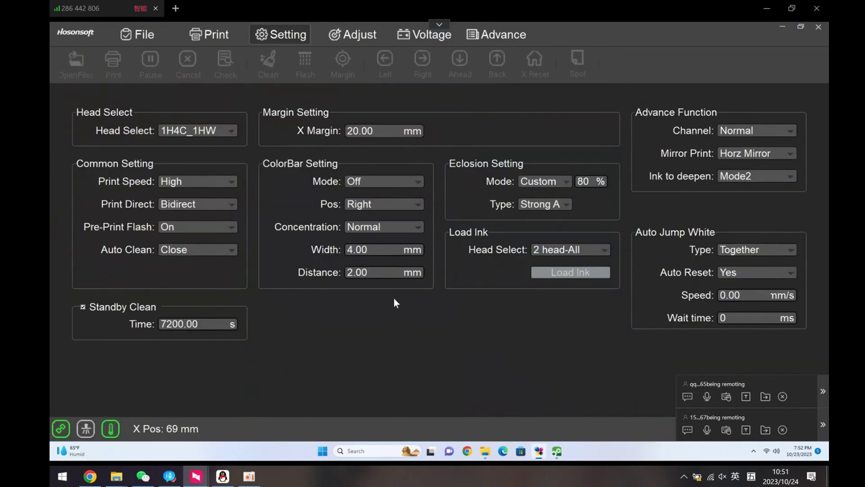
click(557, 451)
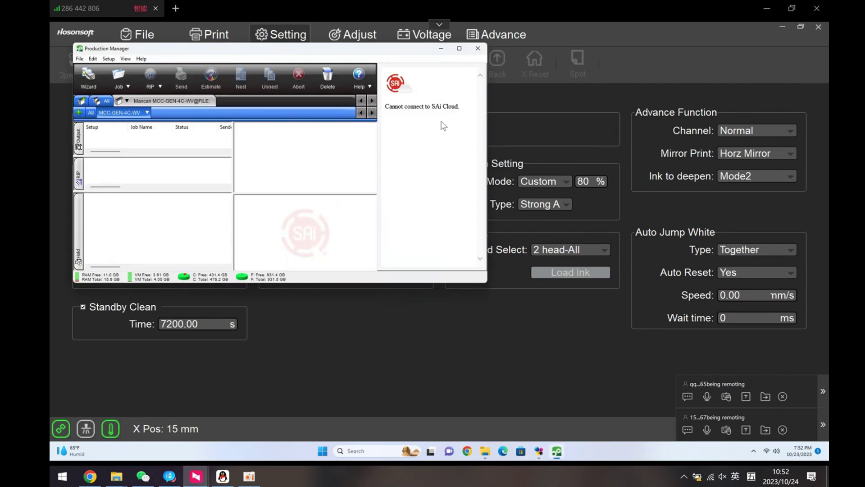
Minimize Production Manager to bring PrintExp's Setting page back into full view.
click(441, 48)
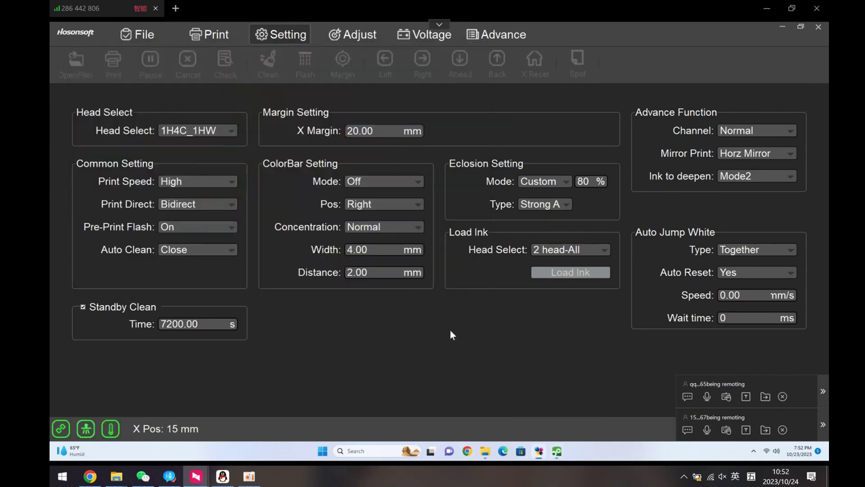
click(249, 476)
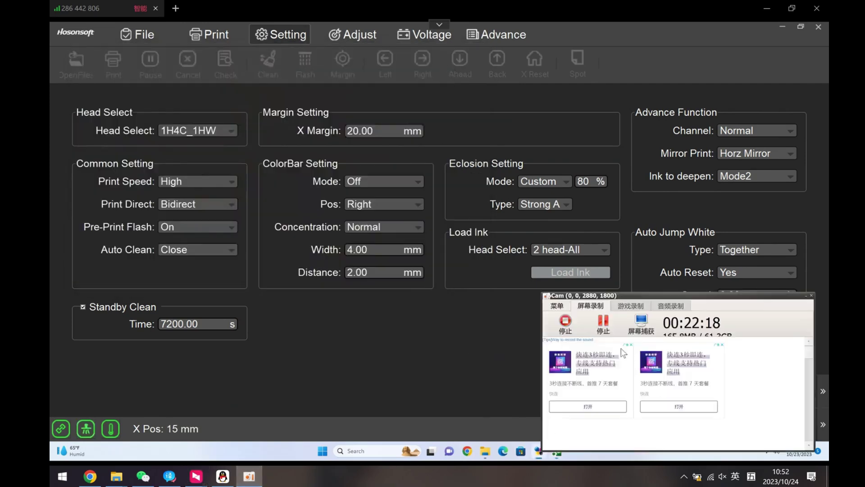
click(600, 333)
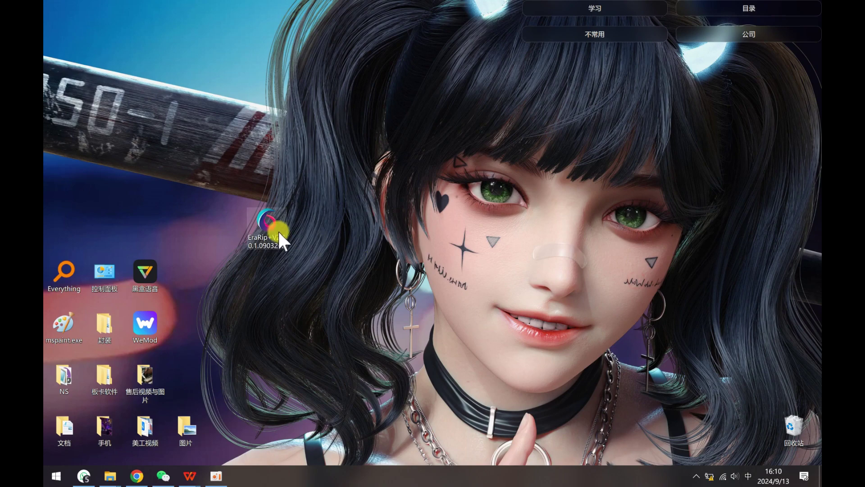
Run the EraRip V2.10.1 installer, install it into D:\EraRip\, and close the completed Visual C++ 2013 Redistributable setup.
click(263, 221)
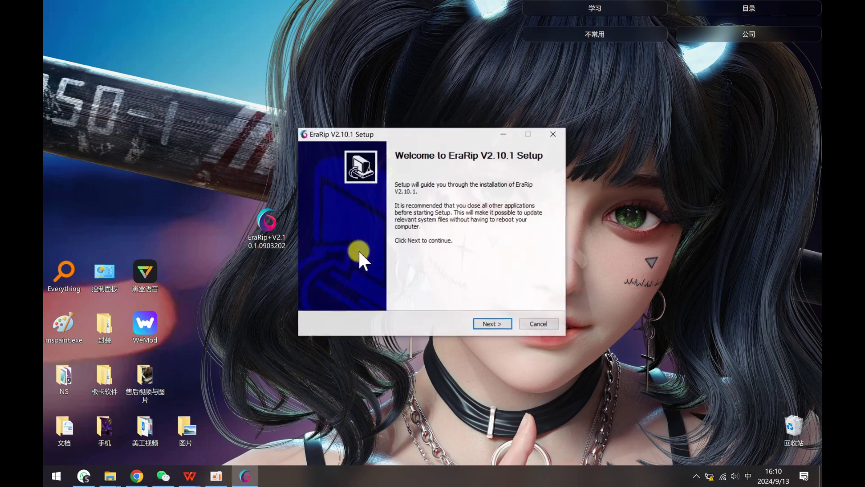
click(490, 325)
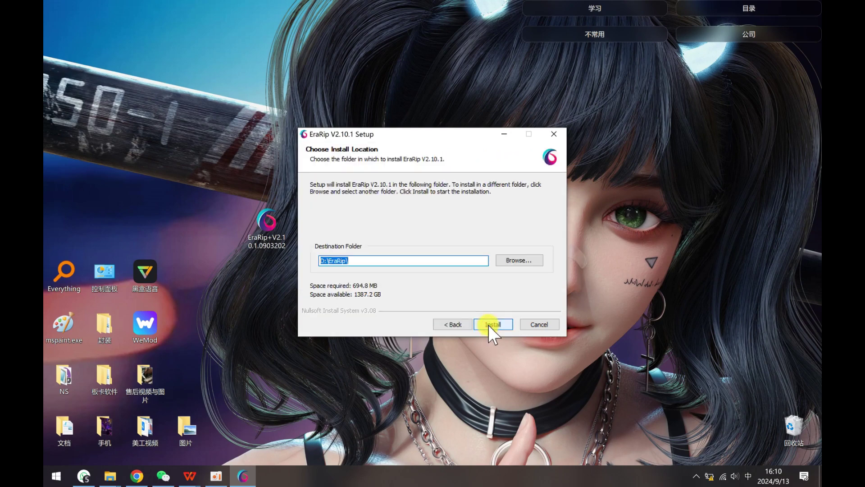
click(491, 324)
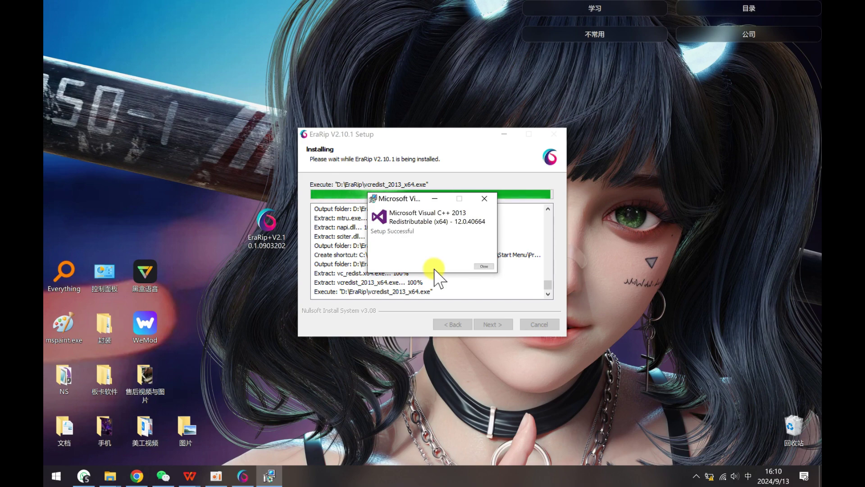
click(483, 266)
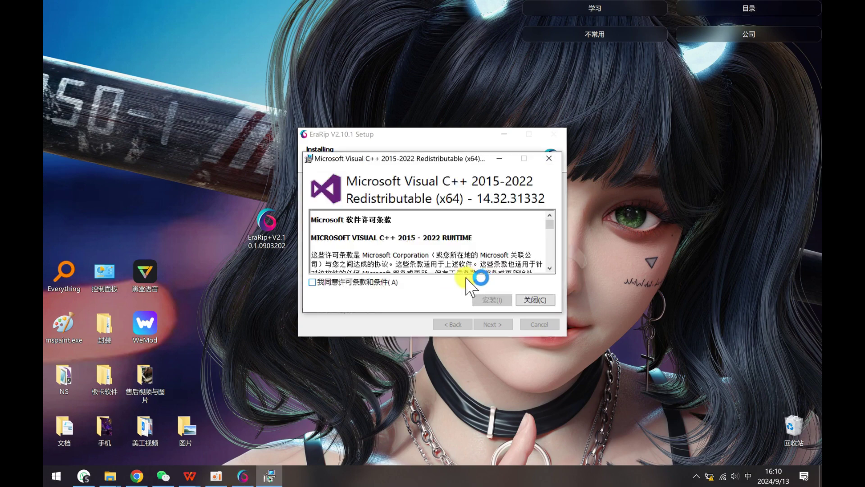
Accept the license and try installing Visual C++ 2015-2022 Redistributable (x64), close it, and finish EraRip's setup with the program launched.
click(320, 282)
click(488, 299)
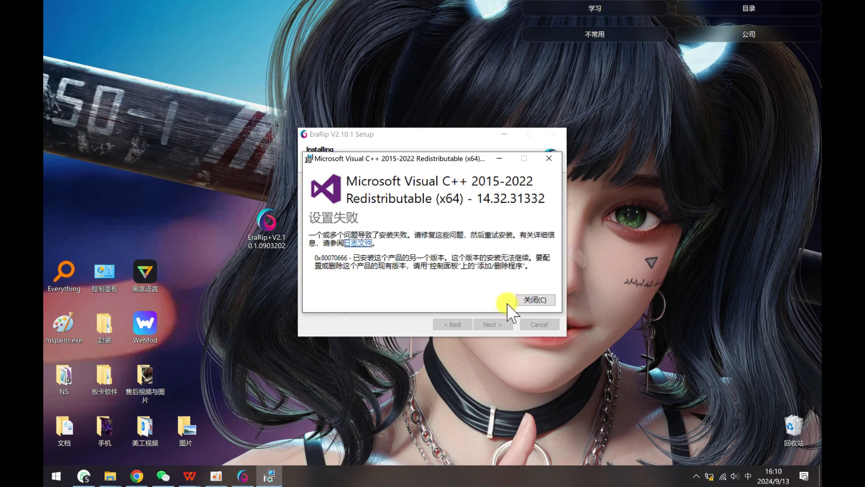
click(535, 301)
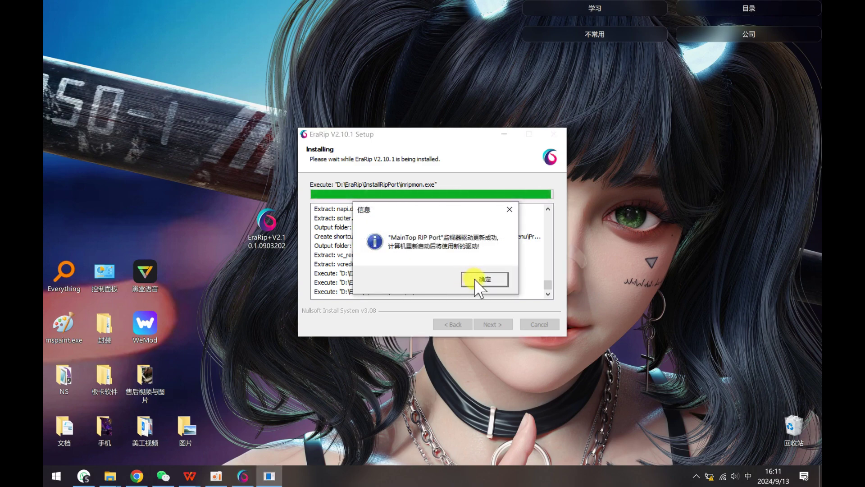
click(481, 279)
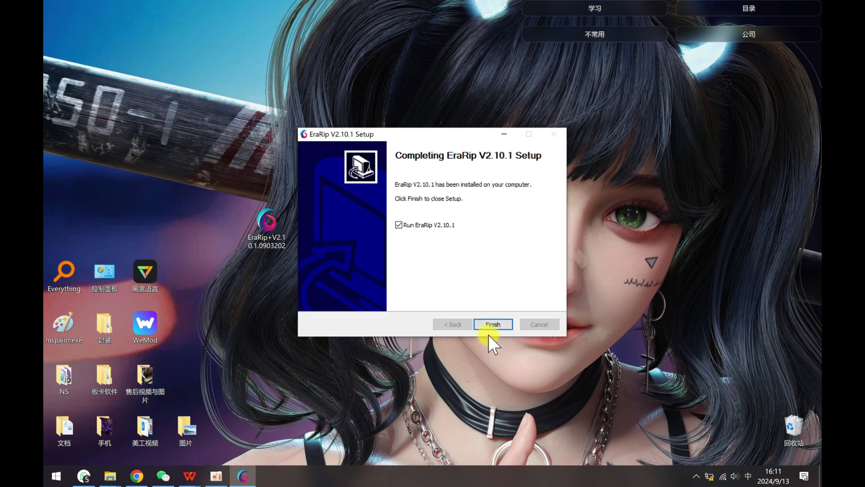
click(496, 325)
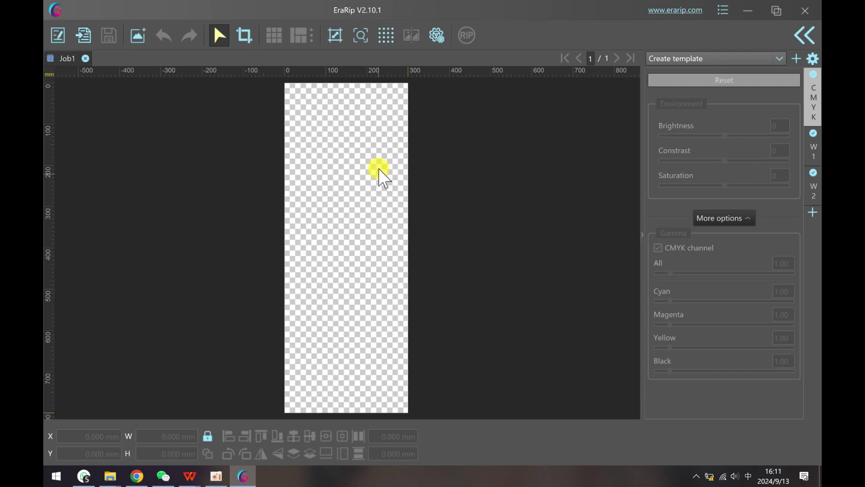
Check the canvas width and height settings for Job1 and accept them.
click(334, 34)
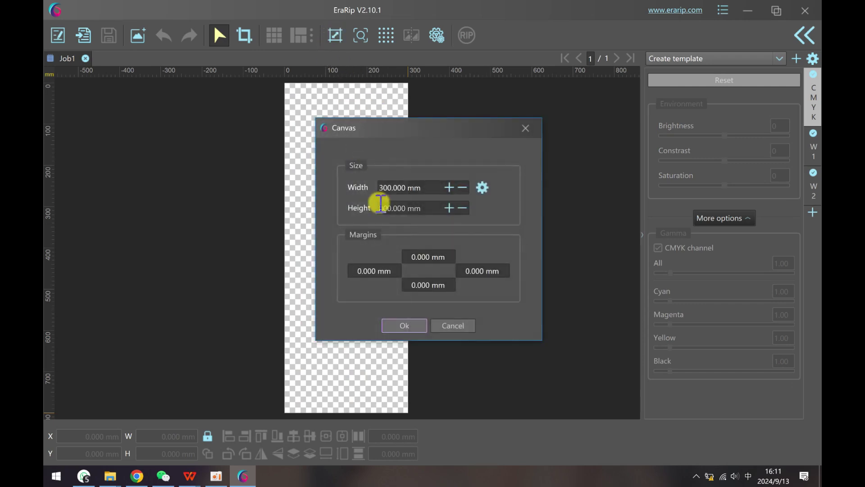
click(386, 187)
double_click(386, 185)
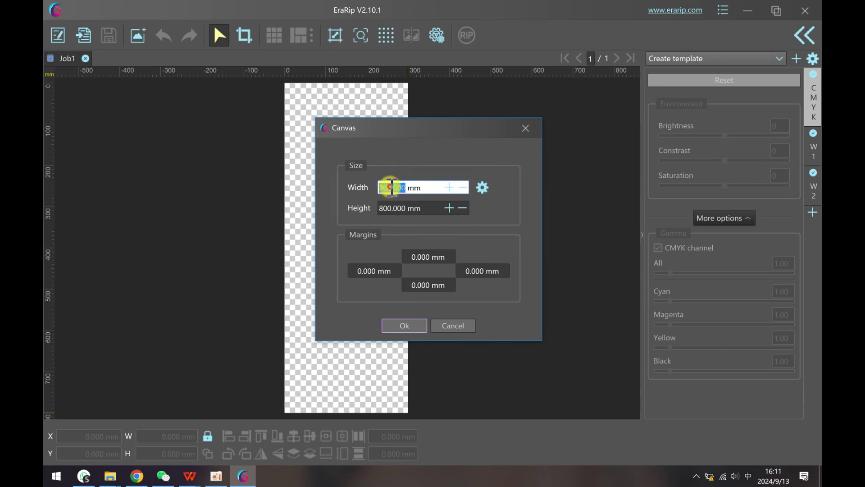
double_click(385, 207)
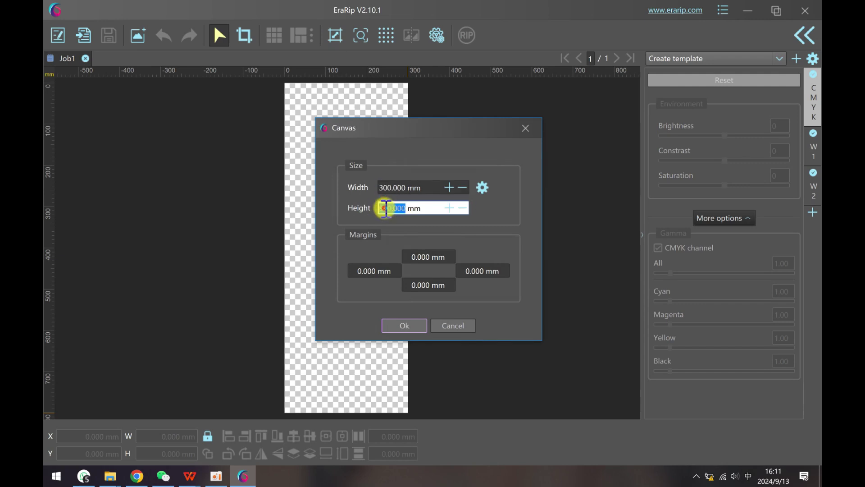
click(401, 322)
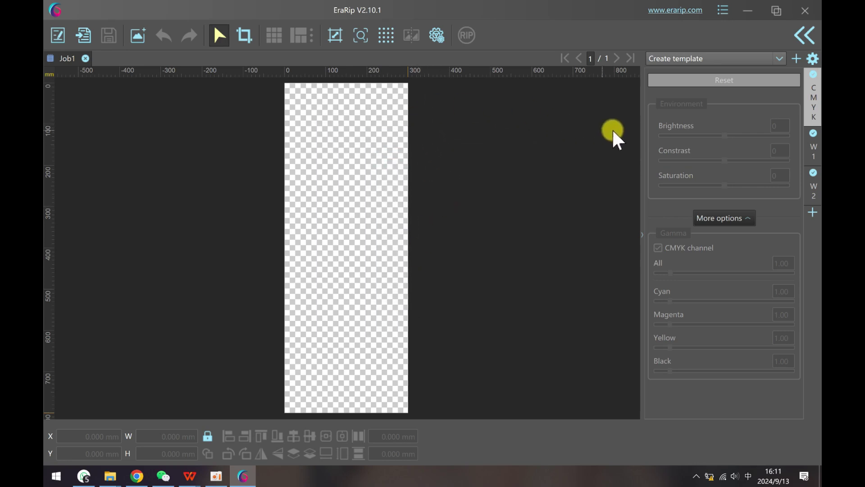
Try the scale unit in cm and switch it back to mm.
click(721, 10)
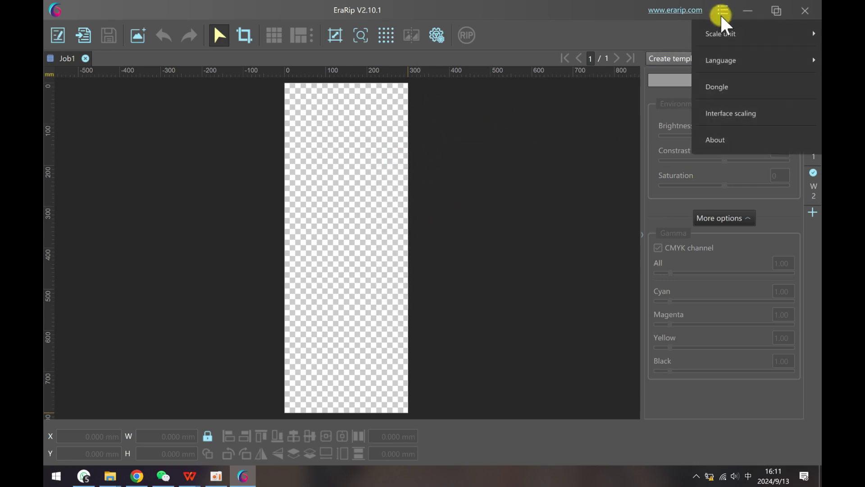
mouse_move(715, 36)
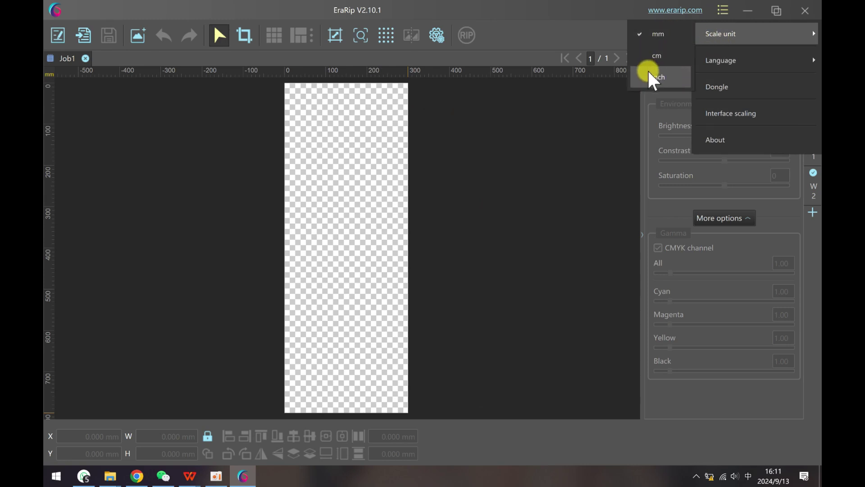
click(649, 54)
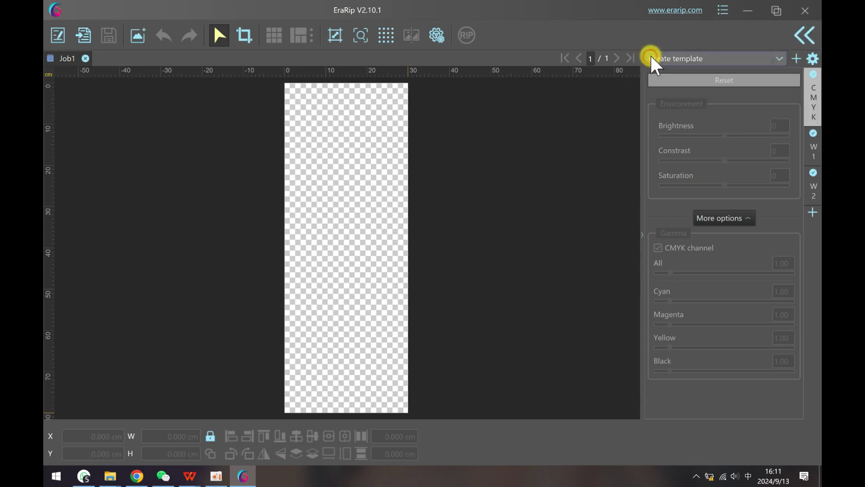
click(721, 10)
mouse_move(716, 33)
click(670, 35)
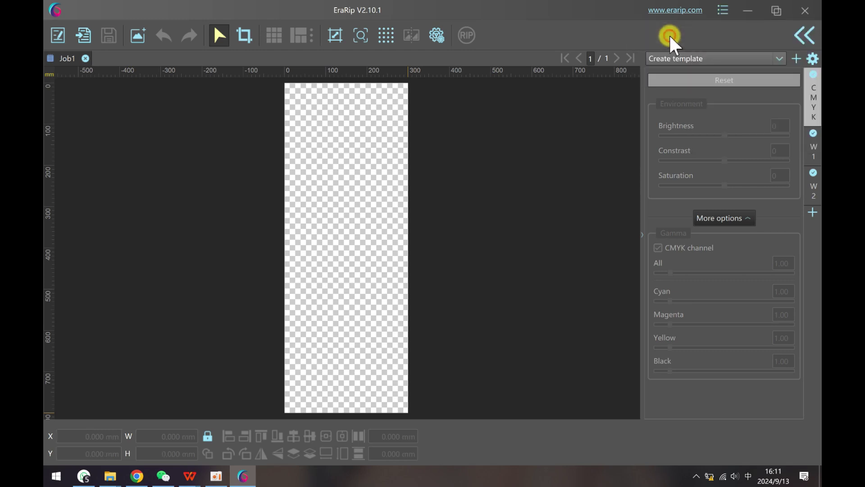
View the available interface languages, try interface scaling at 175%, and return it to 200%.
click(722, 11)
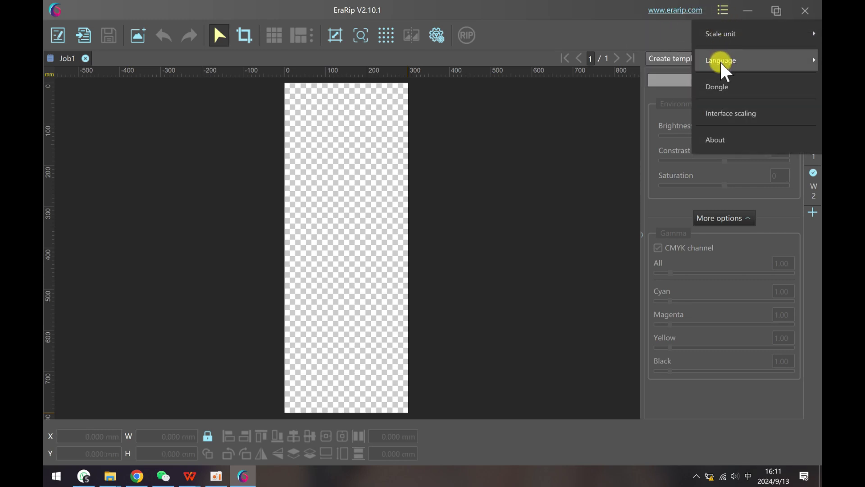
mouse_move(720, 60)
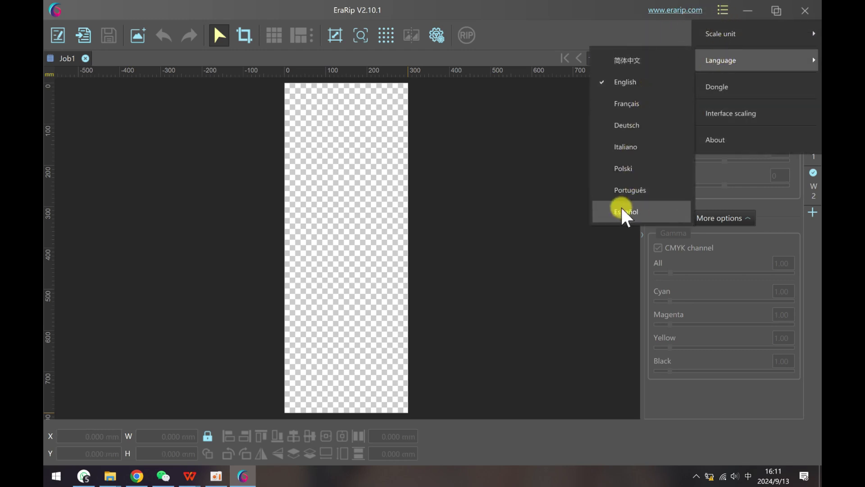
click(718, 114)
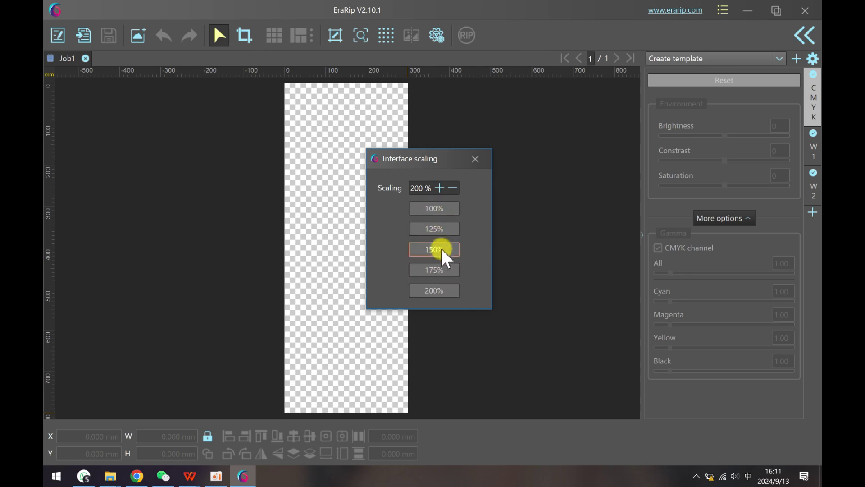
click(434, 269)
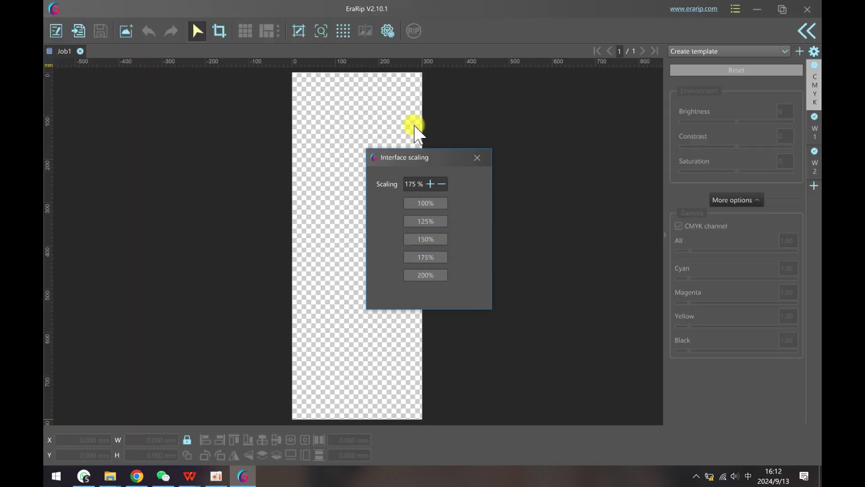
click(423, 274)
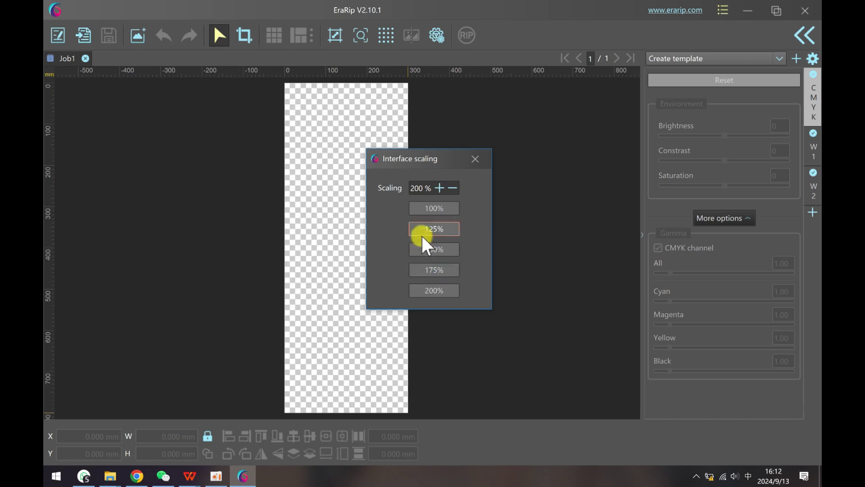
click(475, 159)
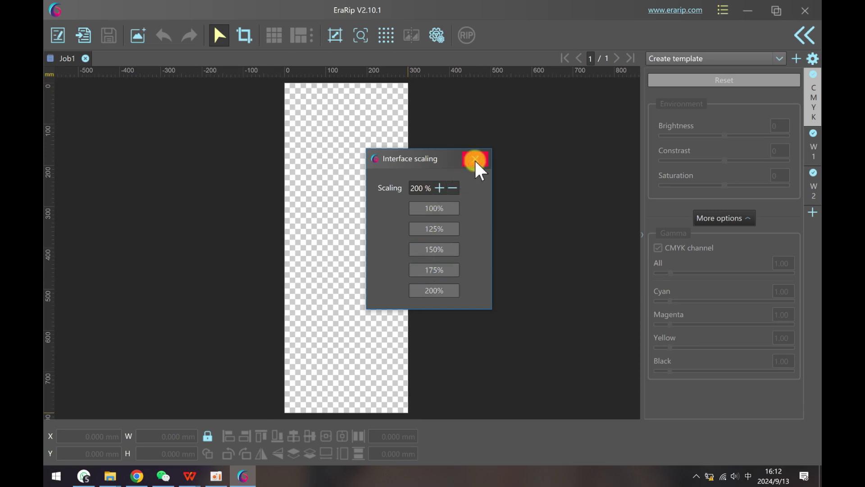
click(727, 10)
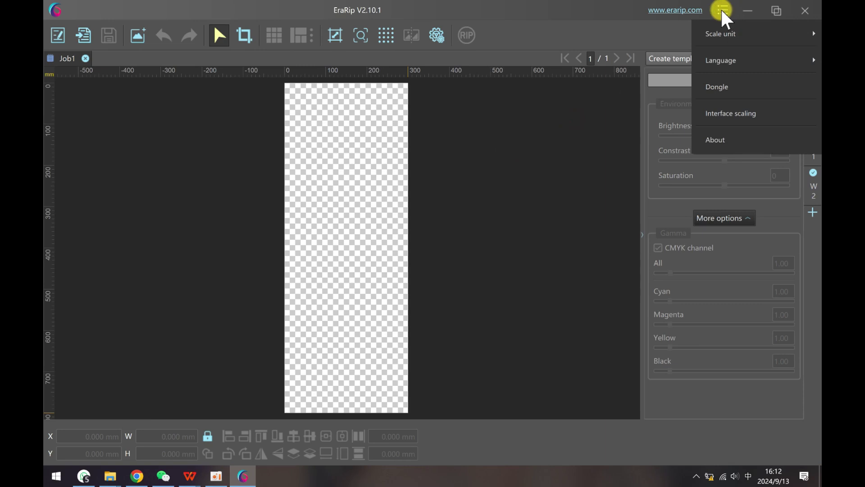
click(577, 153)
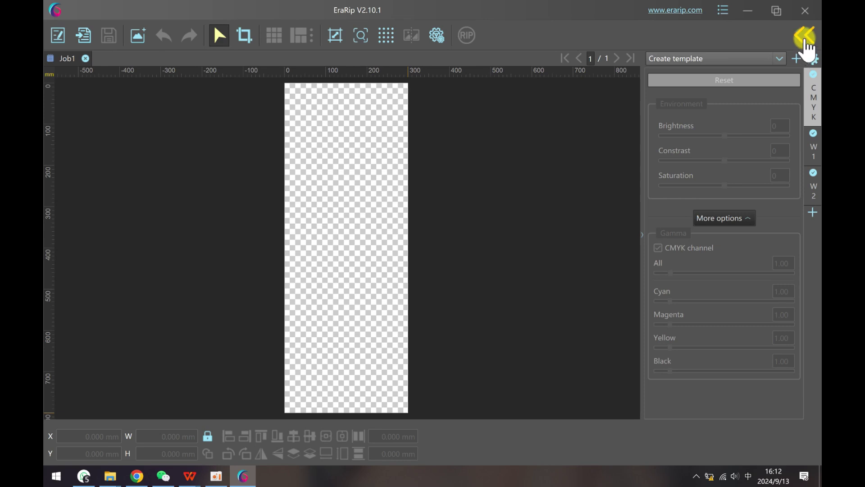
Switch to the RIP job list, review the advanced options for print mode, Prn folder and preferences, and accept them.
click(806, 41)
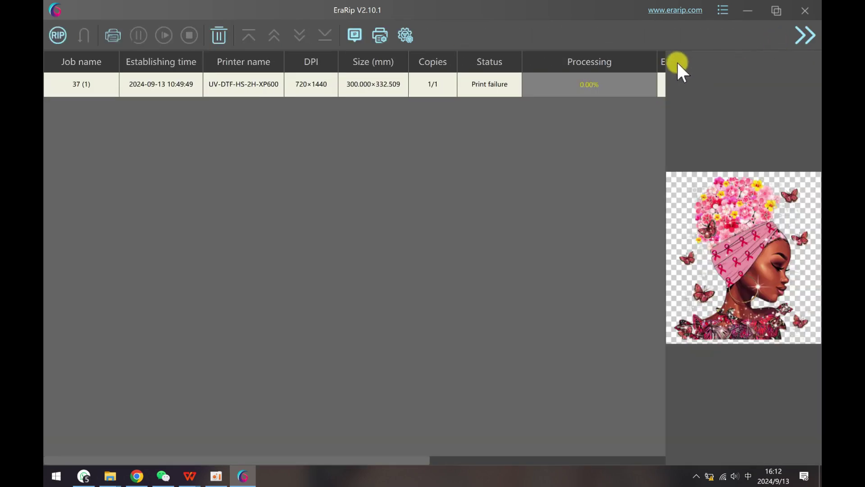
click(405, 34)
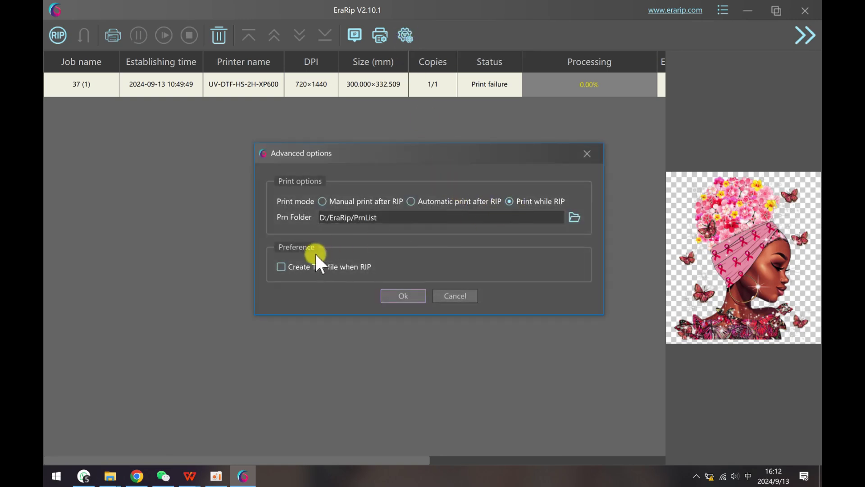
click(414, 294)
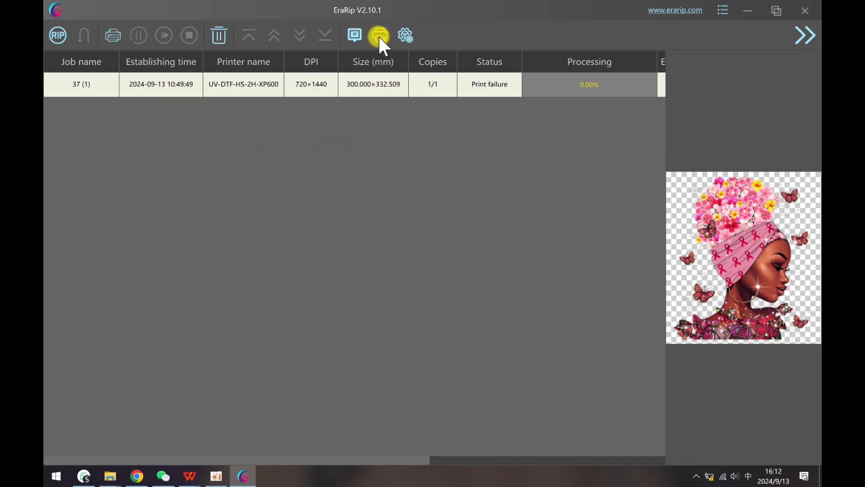
In printer management, set DTF-HS-1H-XP600 as the default printer.
click(379, 36)
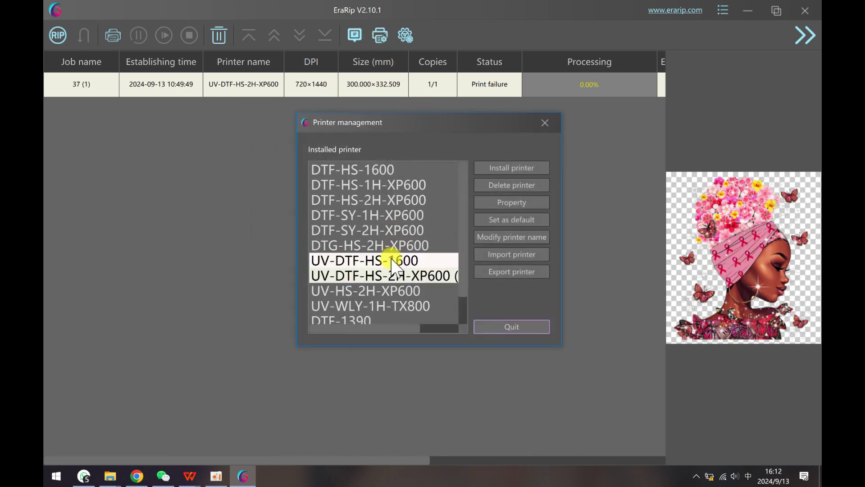
scroll(378, 240, down, 1)
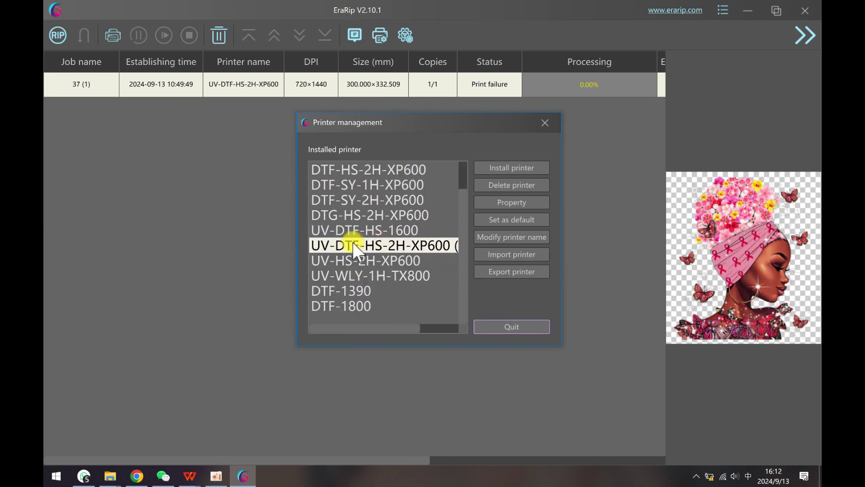
scroll(343, 252, up, 1)
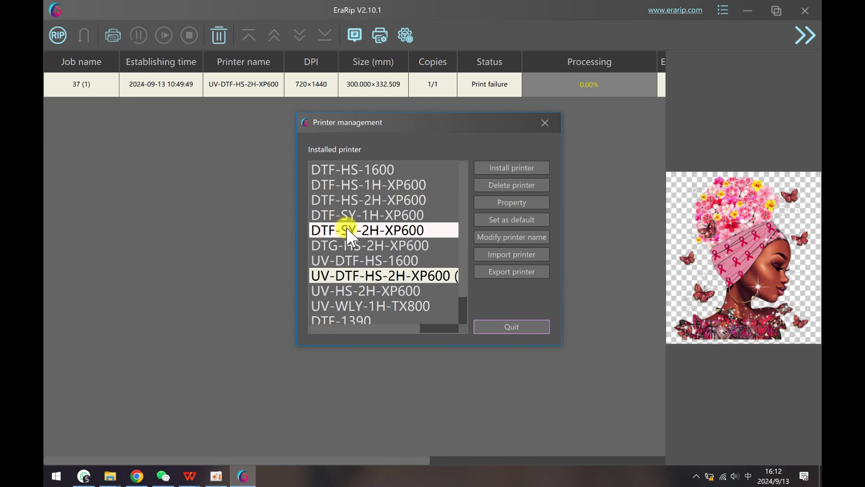
click(356, 185)
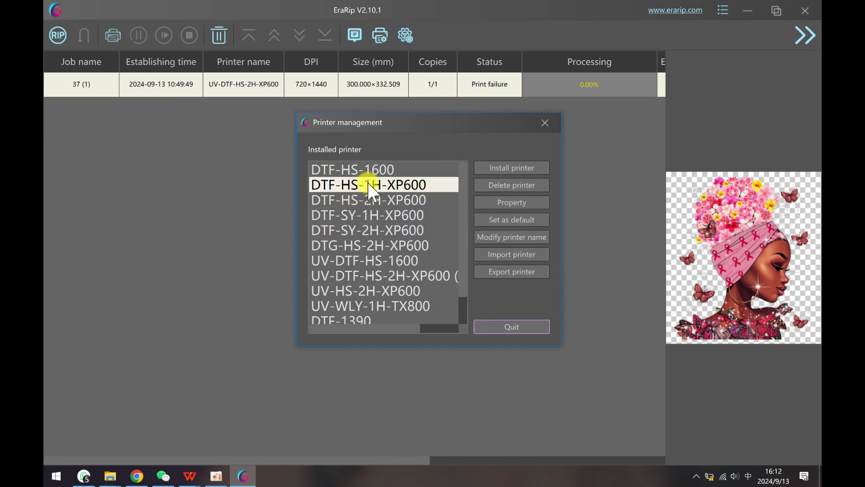
click(498, 219)
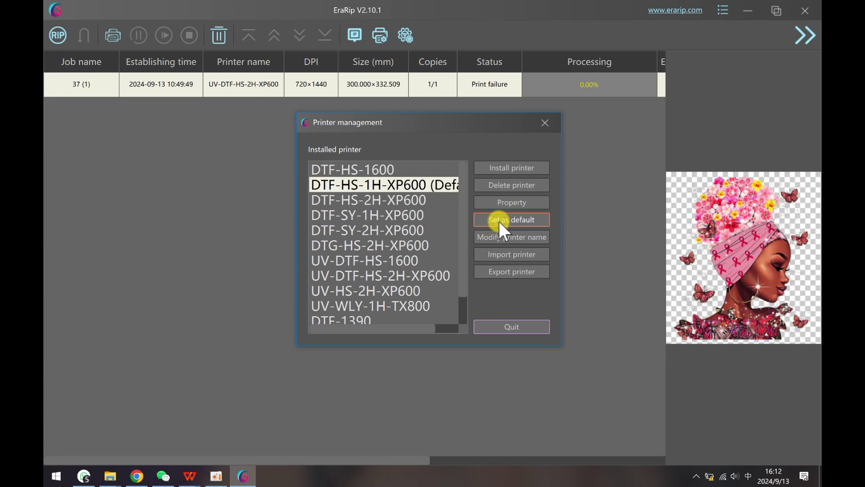
Close printer management and accept the print terminal's device endpoint with IP address 127.0.0.1 and port 9100.
click(498, 328)
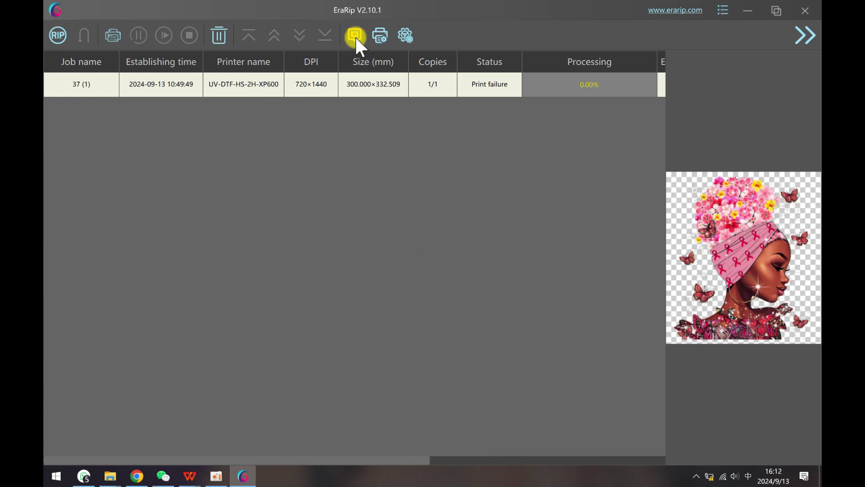
click(355, 36)
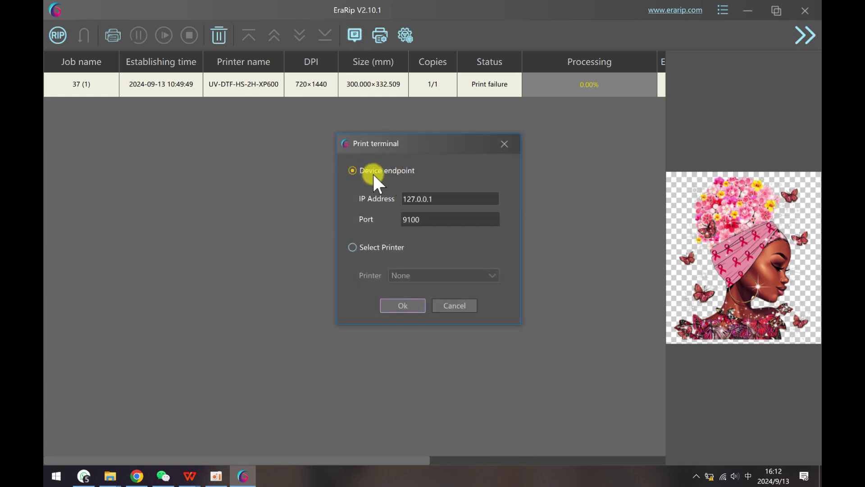
click(427, 199)
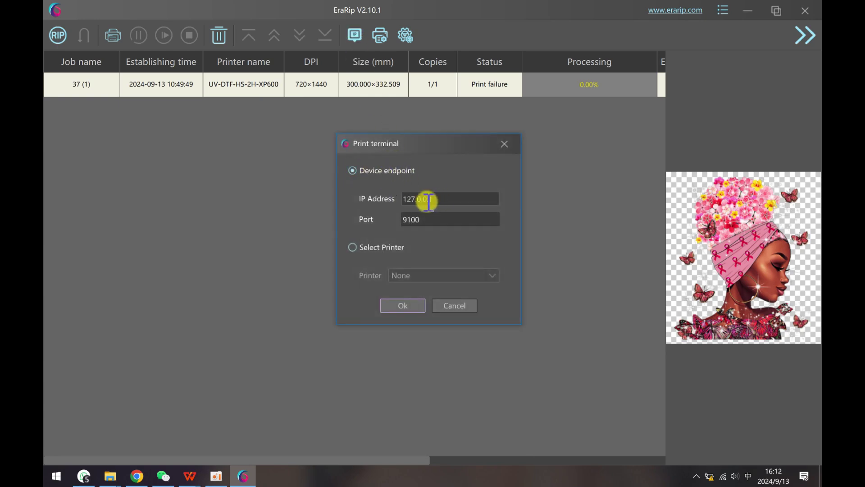
click(404, 305)
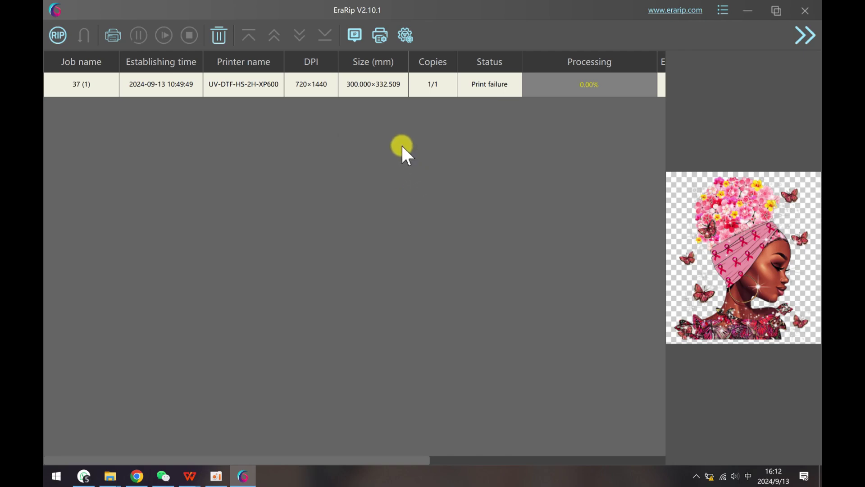
Return to the Job1 layout and import the lion picture 8.21~1.png from the pictures folder.
click(805, 36)
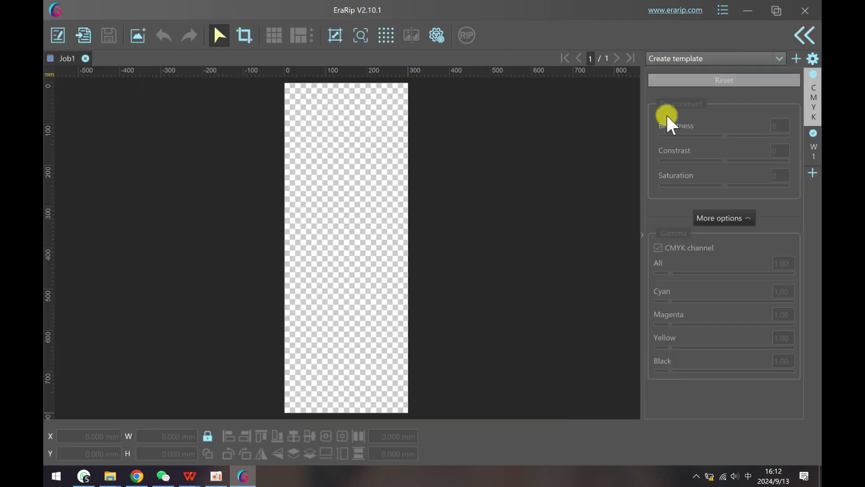
click(139, 34)
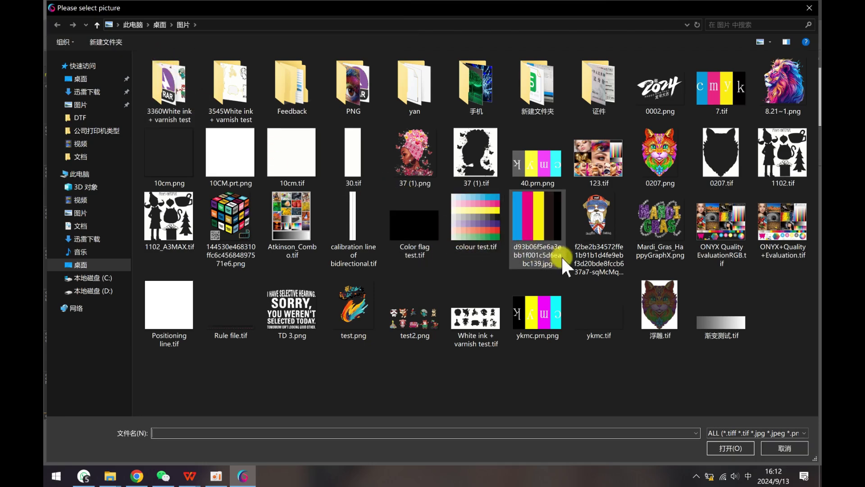
double_click(779, 105)
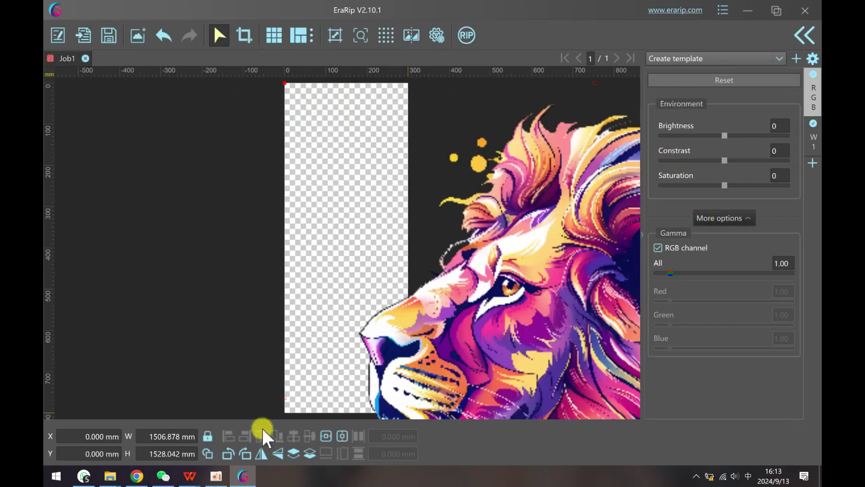
Try a width of 200 mm for the lion picture, set it to 280 mm instead, and deselect the picture.
click(159, 436)
double_click(164, 438)
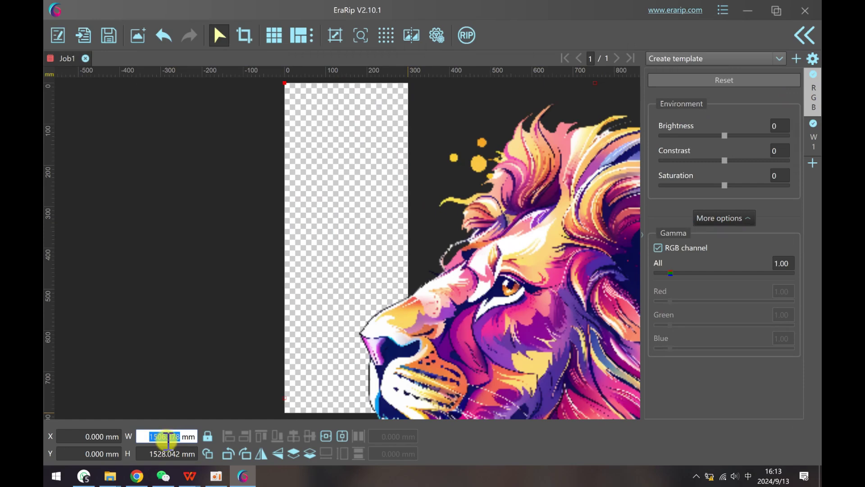
text(200)
key(Return)
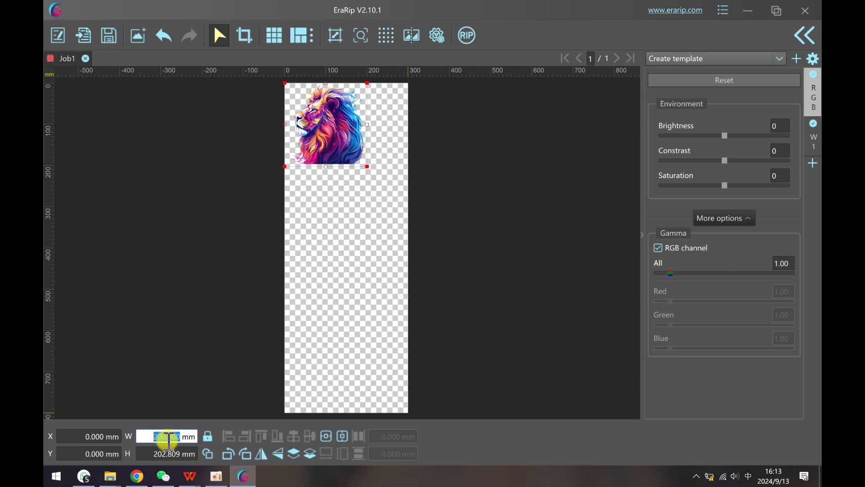
text(280)
key(Return)
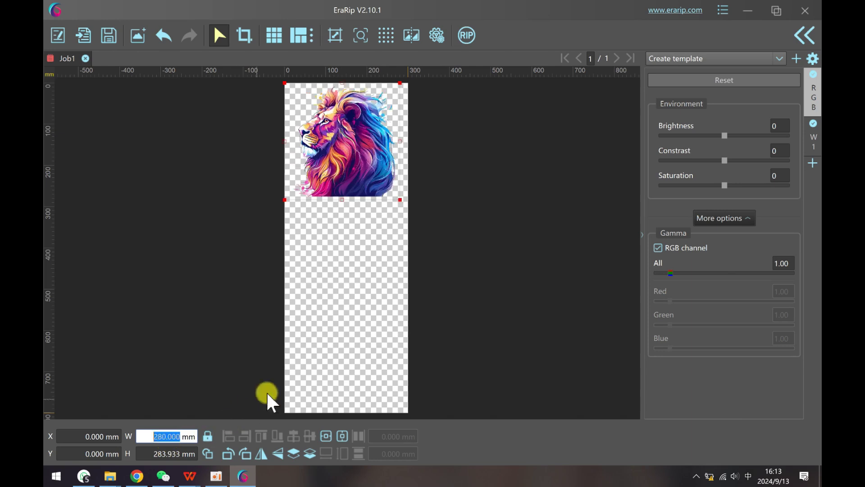
click(457, 182)
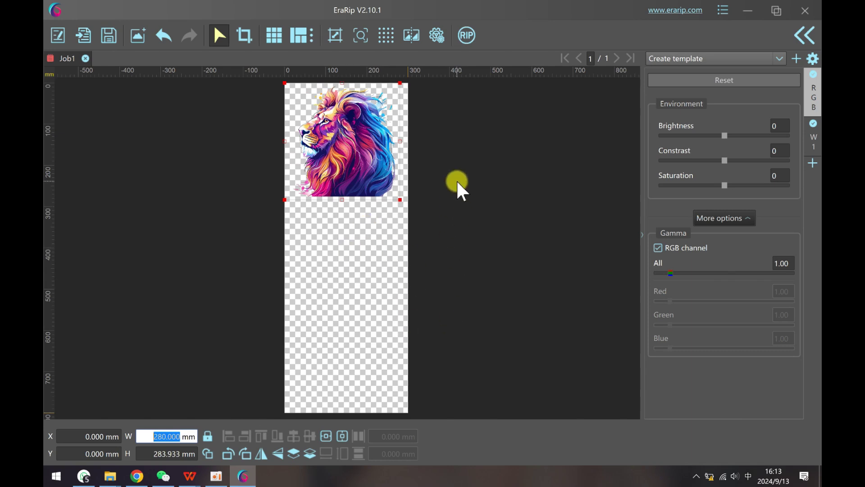
click(342, 151)
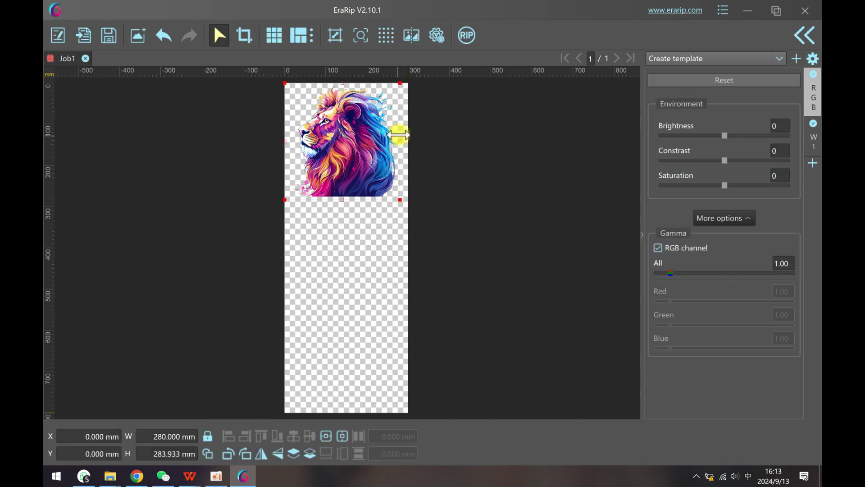
click(463, 133)
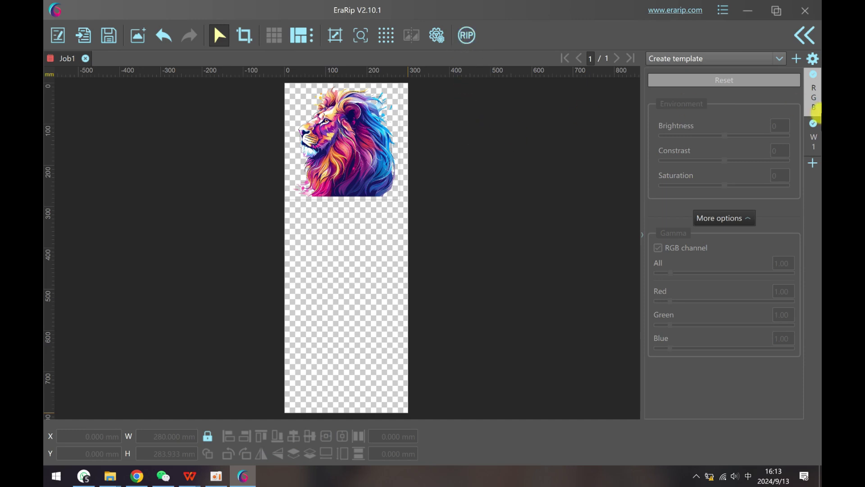
Examine the W1 white ink layer and its spot color options, comparing it with the RGB color layer.
click(814, 138)
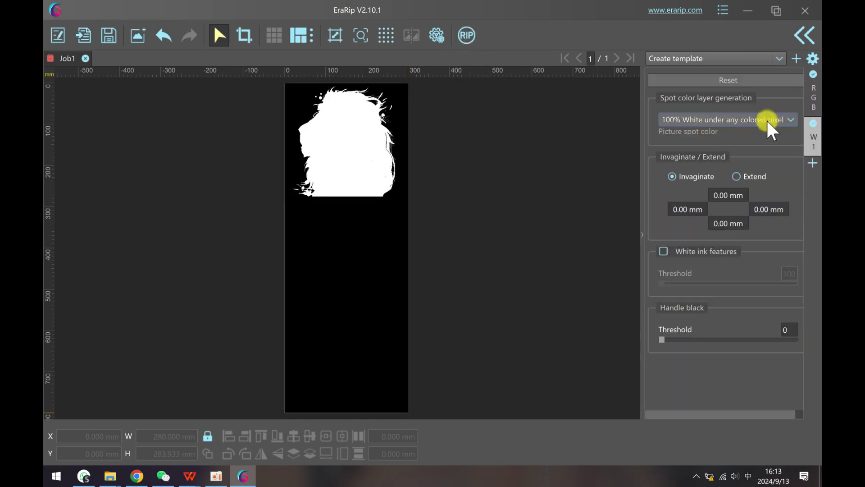
click(813, 94)
click(814, 137)
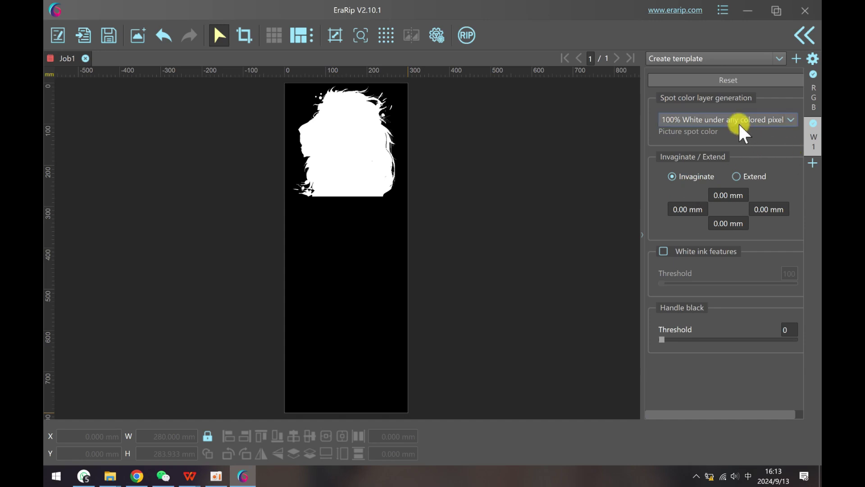
click(814, 98)
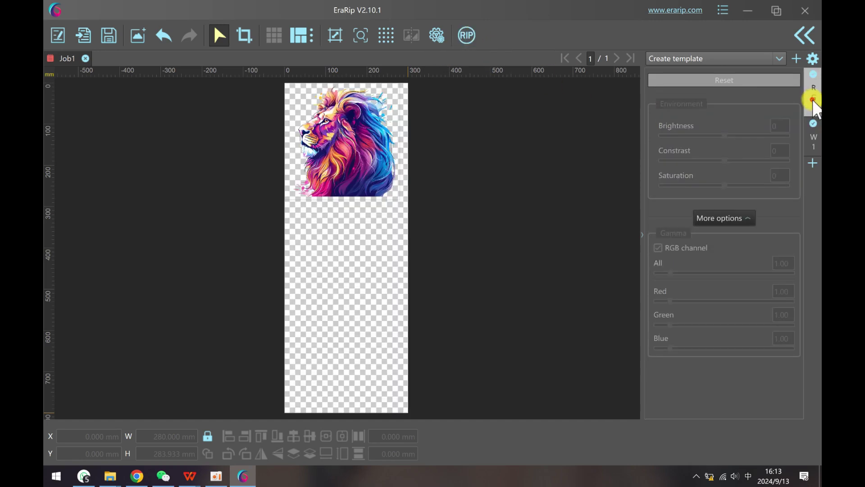
Open the RIP print preview, check the margin, mirror and area output settings, and send the lion job to print.
click(467, 35)
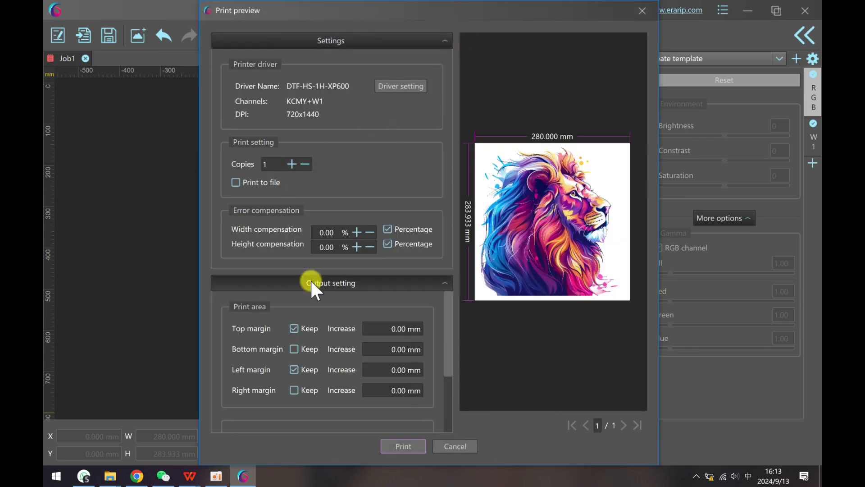
scroll(309, 295, down, 1)
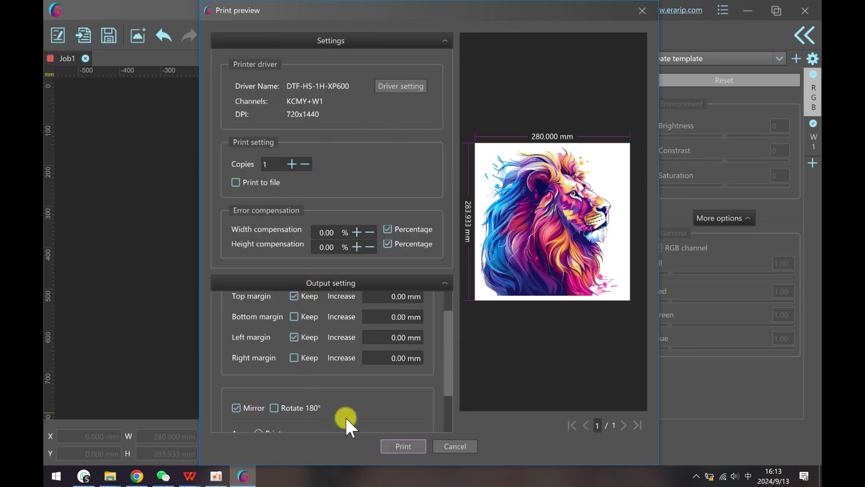
drag(448, 355, 447, 396)
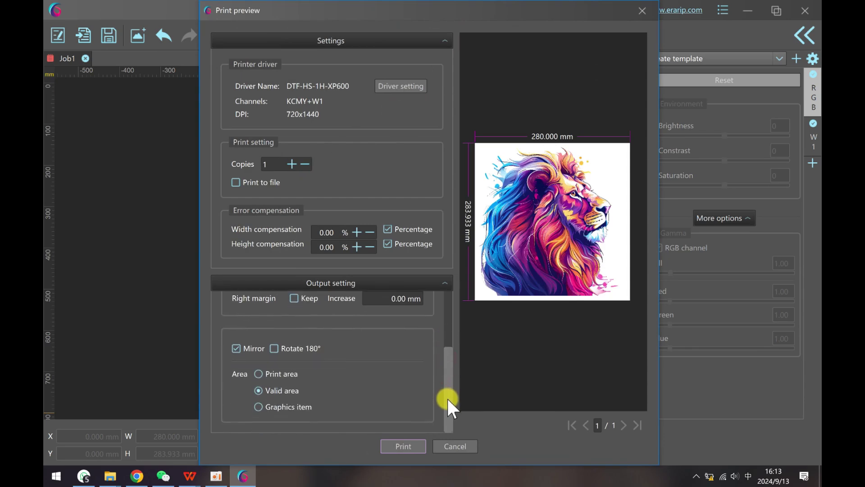
click(403, 445)
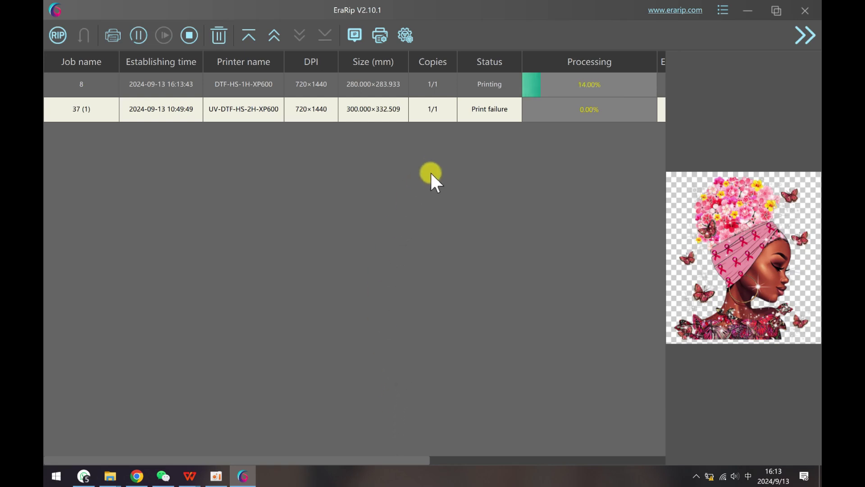